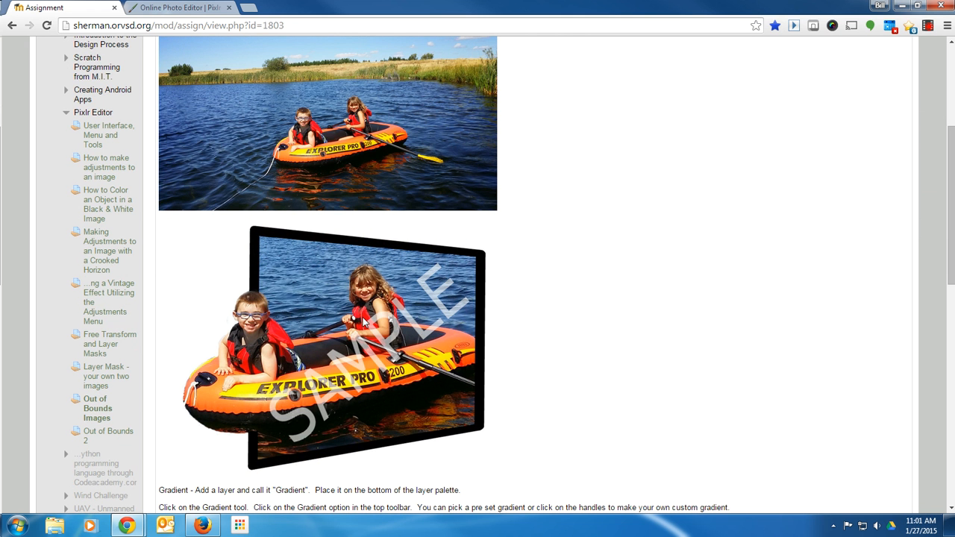
Review the Out of Bounds assignment instructions and example images, and switch to the photo editor.
scroll(586, 315, down, 2)
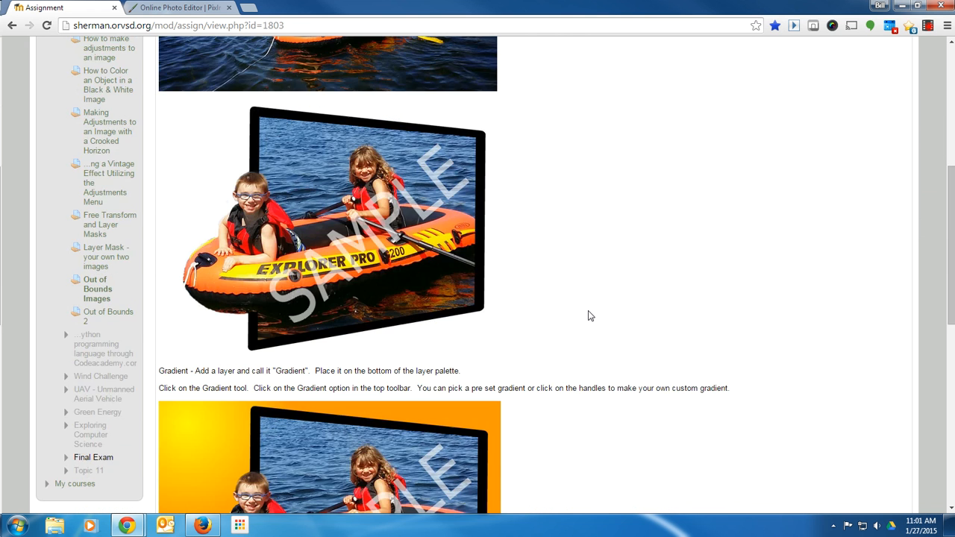
scroll(590, 314, down, 3)
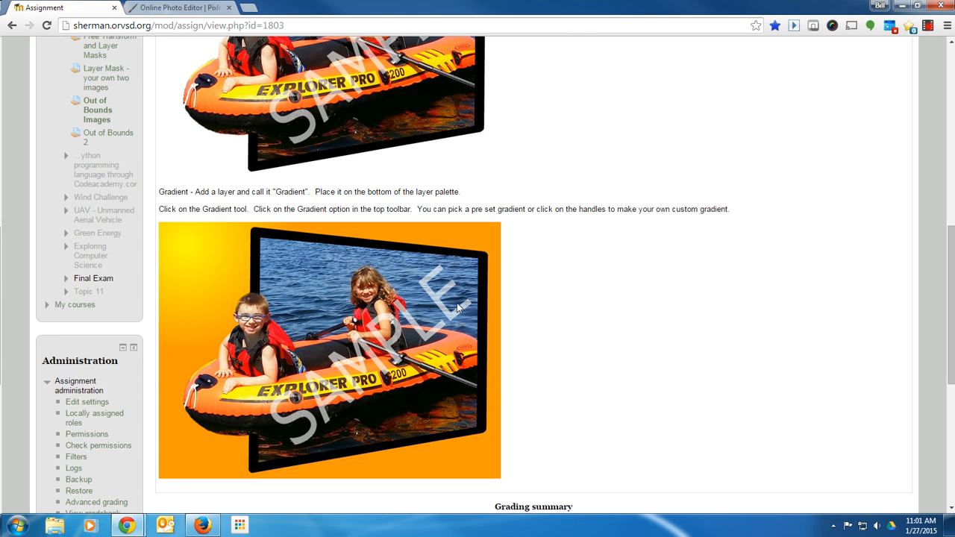
scroll(452, 303, down, 1)
scroll(627, 309, up, 6)
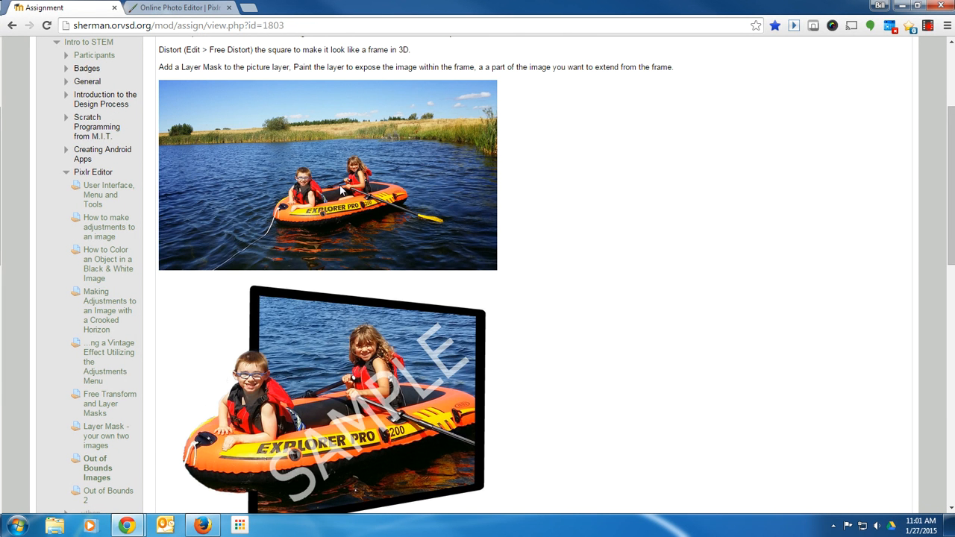
click(194, 11)
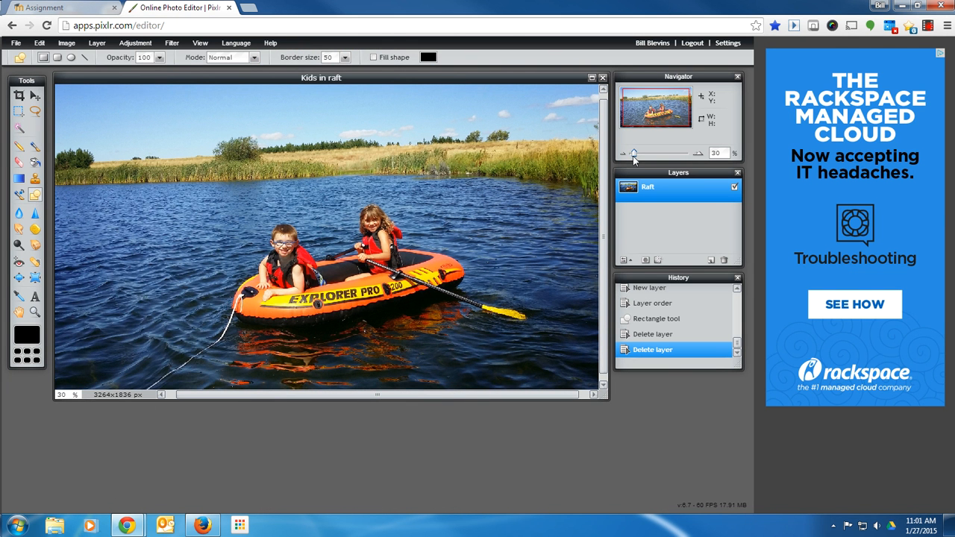
Duplicate the Raft layer.
drag(634, 154, 636, 157)
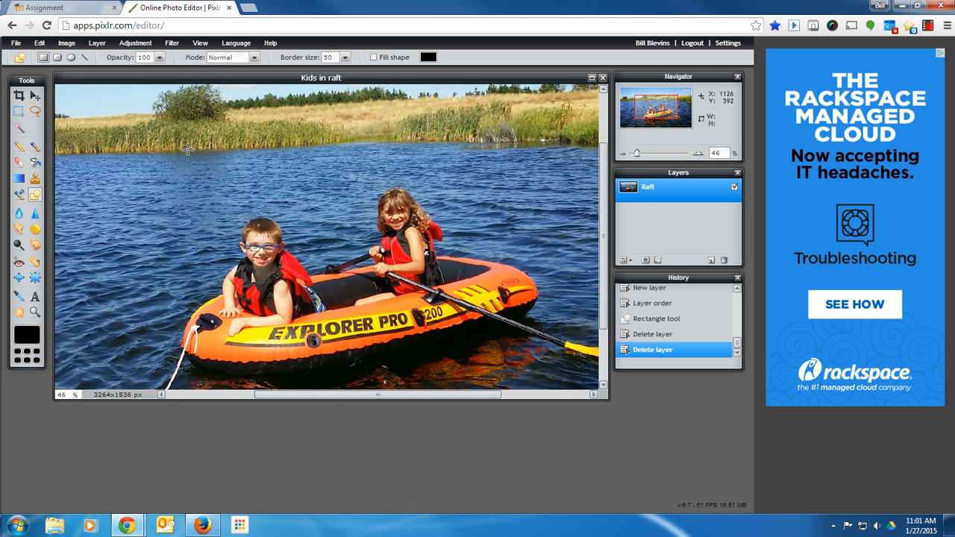
key(space)
drag(305, 284, 269, 236)
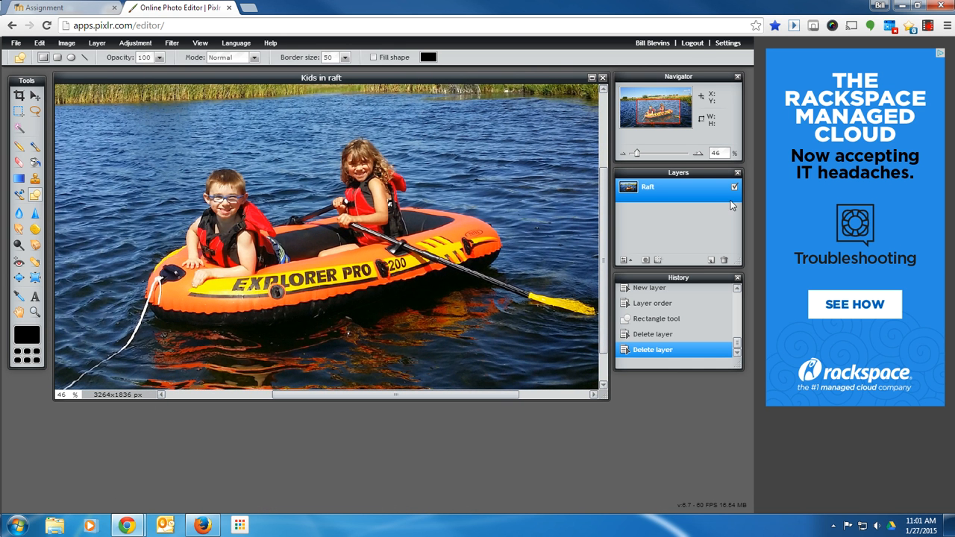
double_click(647, 188)
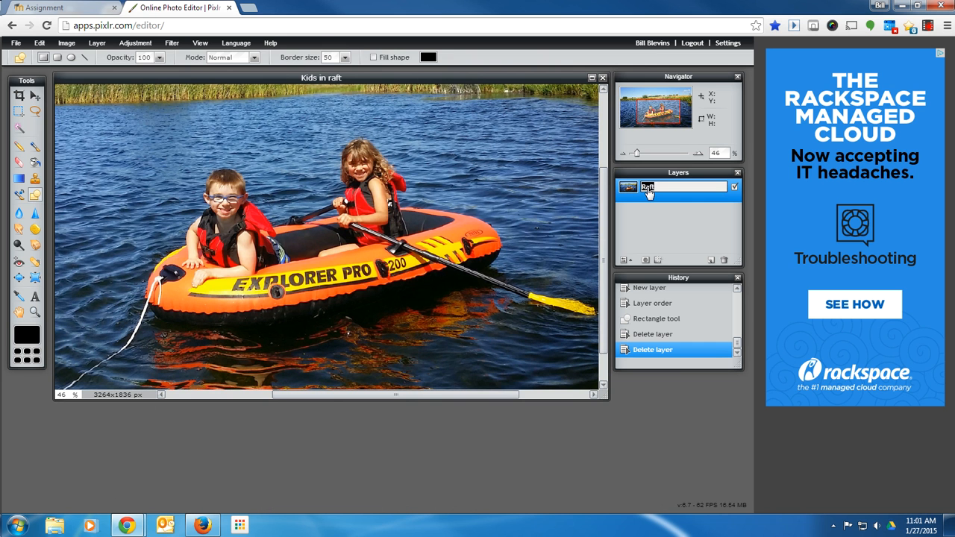
key(Return)
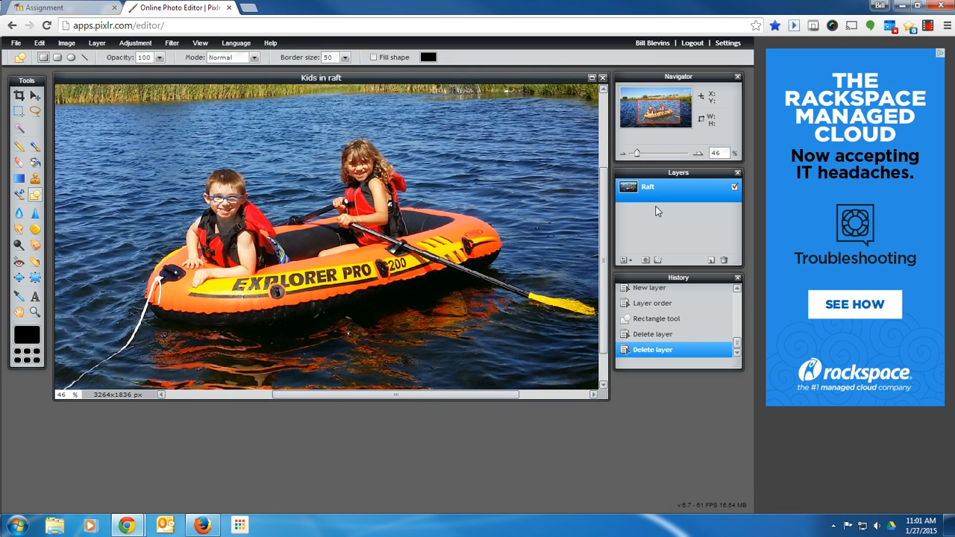
right_click(649, 192)
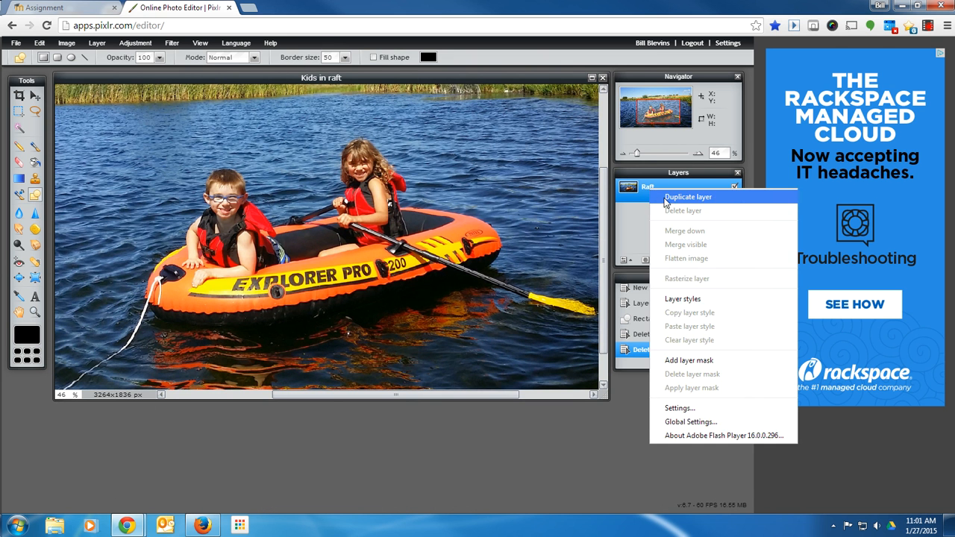
click(665, 198)
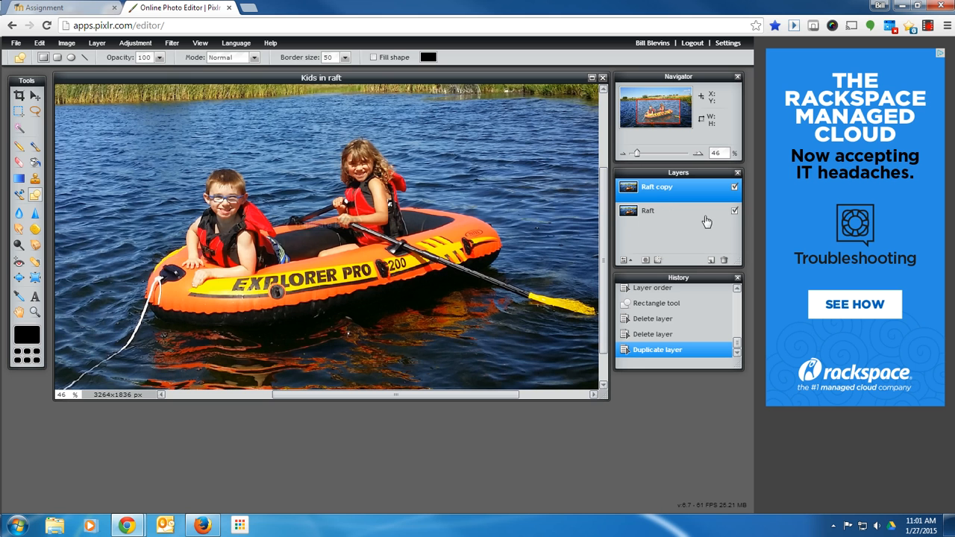
Move the Raft copy layer below Raft, hide it, and reselect the Raft layer.
drag(657, 188, 667, 226)
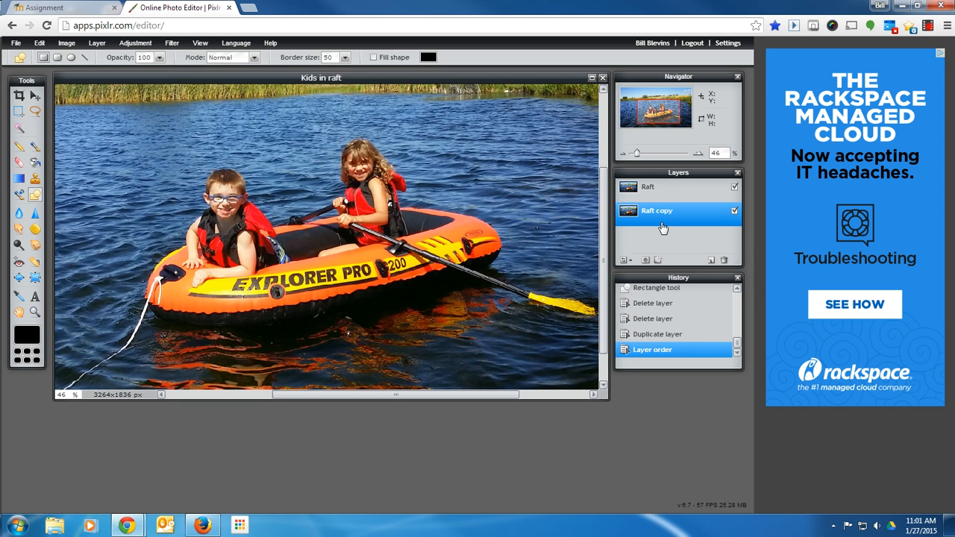
click(734, 212)
click(656, 193)
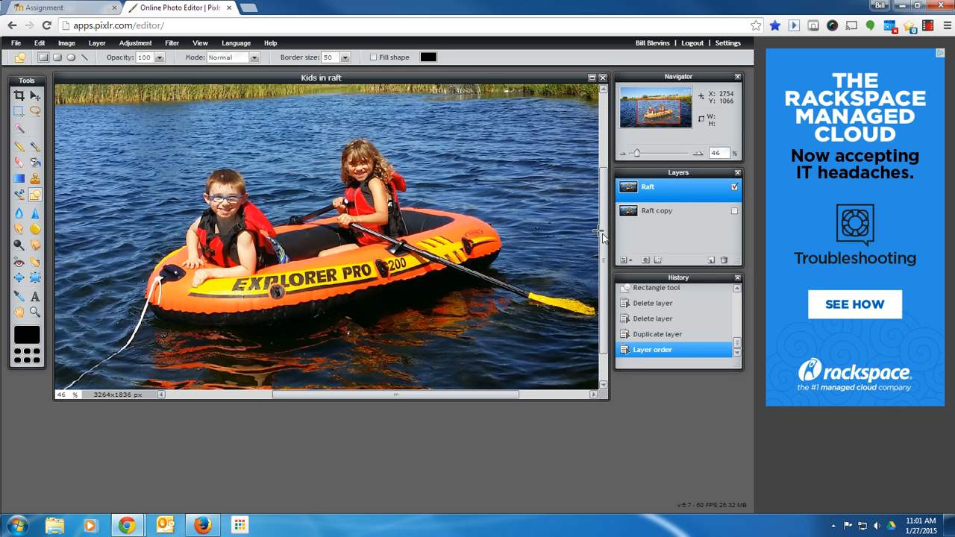
Add a new layer above Raft and name it Frame.
click(710, 261)
double_click(652, 188)
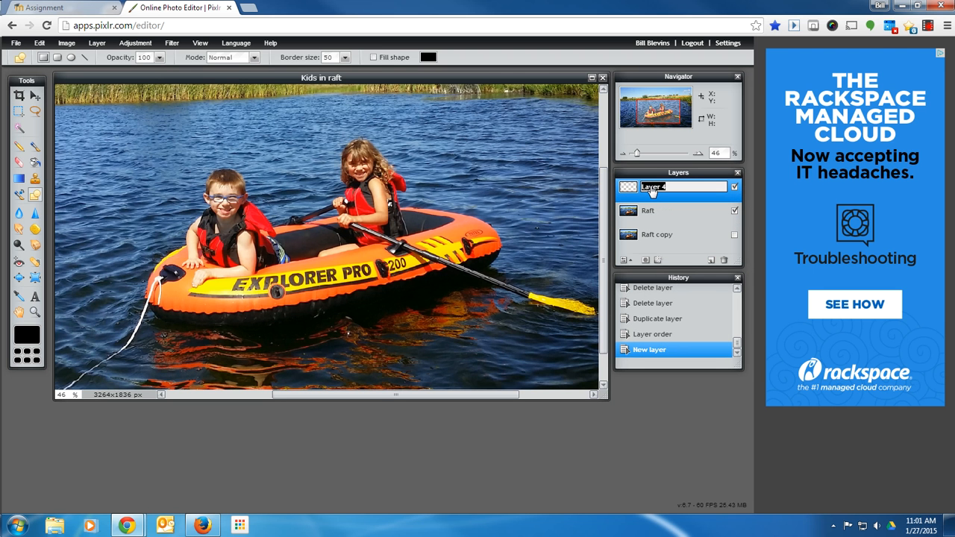
text(Frame)
click(663, 205)
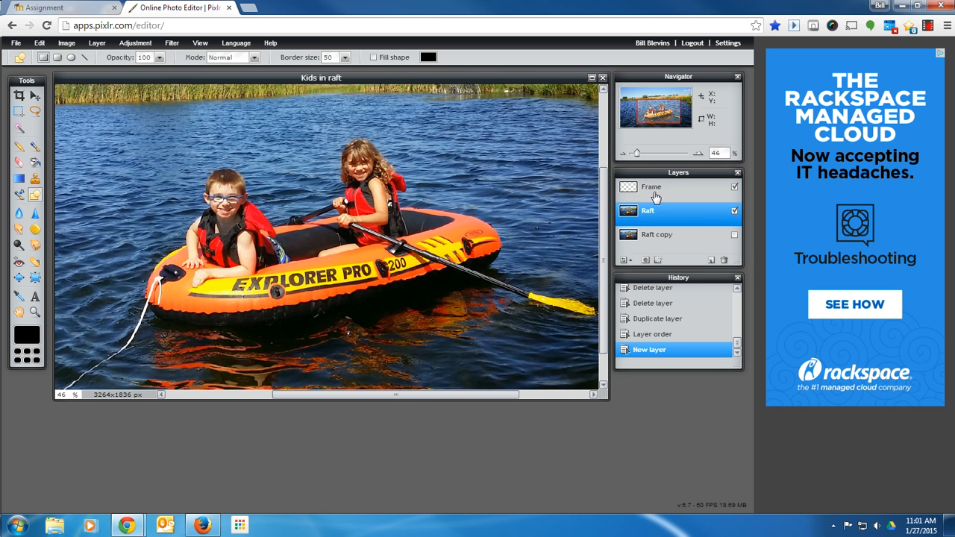
On the Frame layer, draw an unfilled black rectangle with border size 50 around the children in the raft.
click(654, 192)
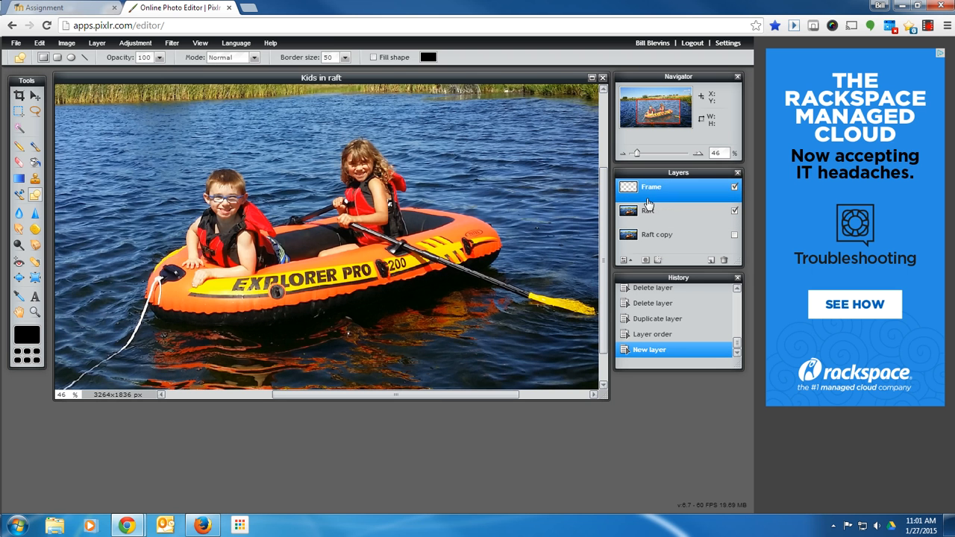
click(35, 179)
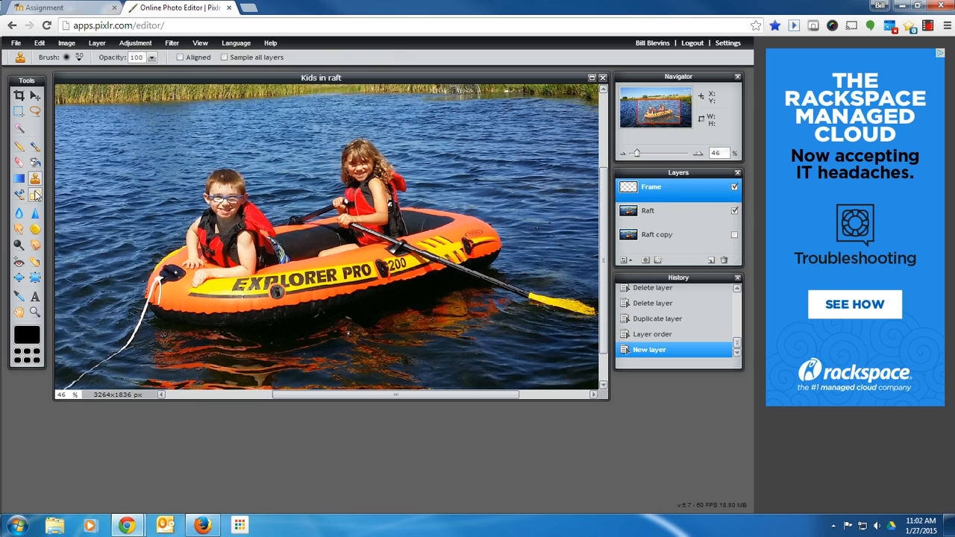
click(36, 195)
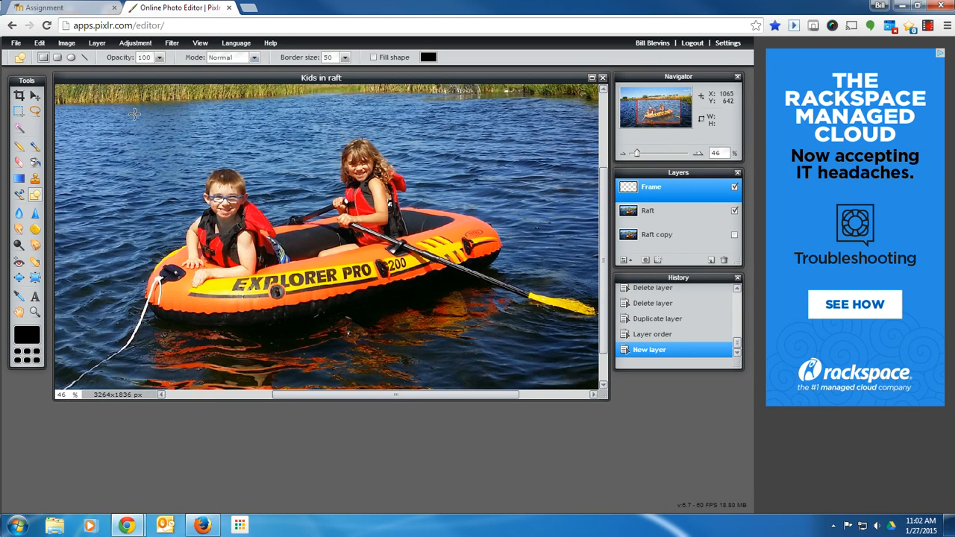
click(345, 58)
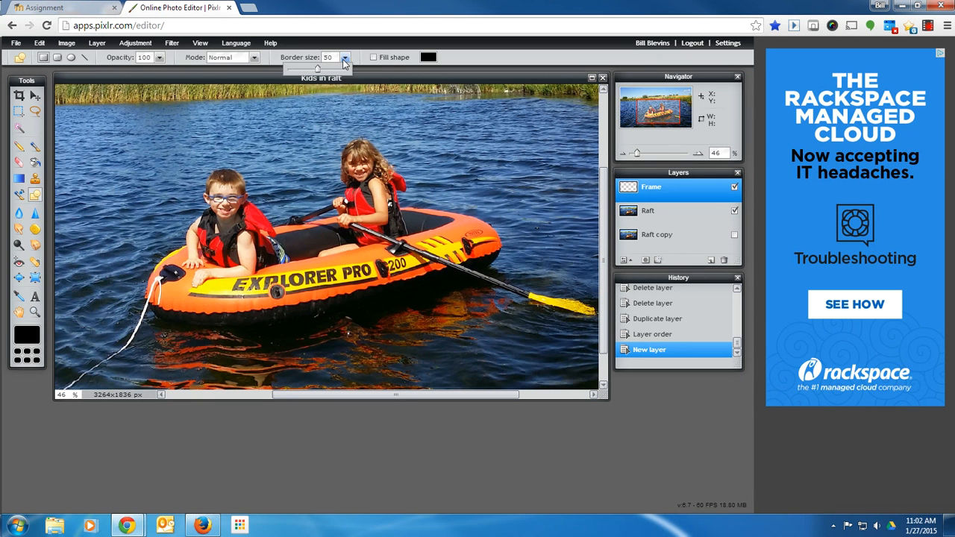
click(288, 69)
drag(287, 69, 317, 69)
drag(520, 112, 225, 354)
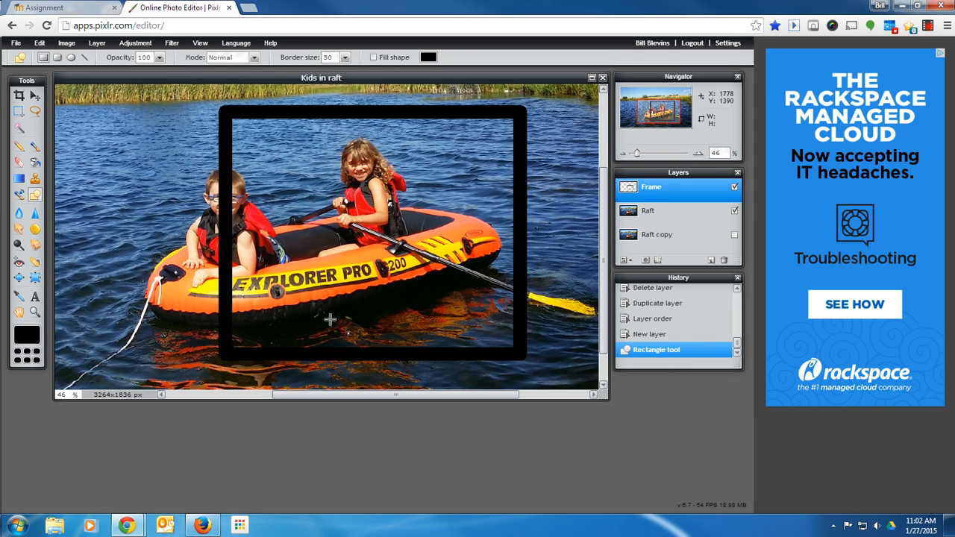
key(ctrl+z)
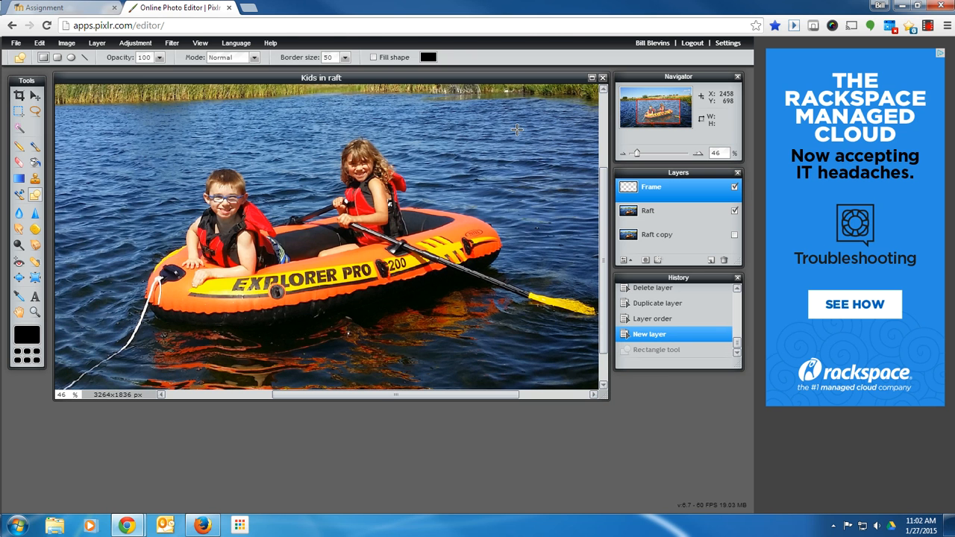
drag(517, 132, 224, 348)
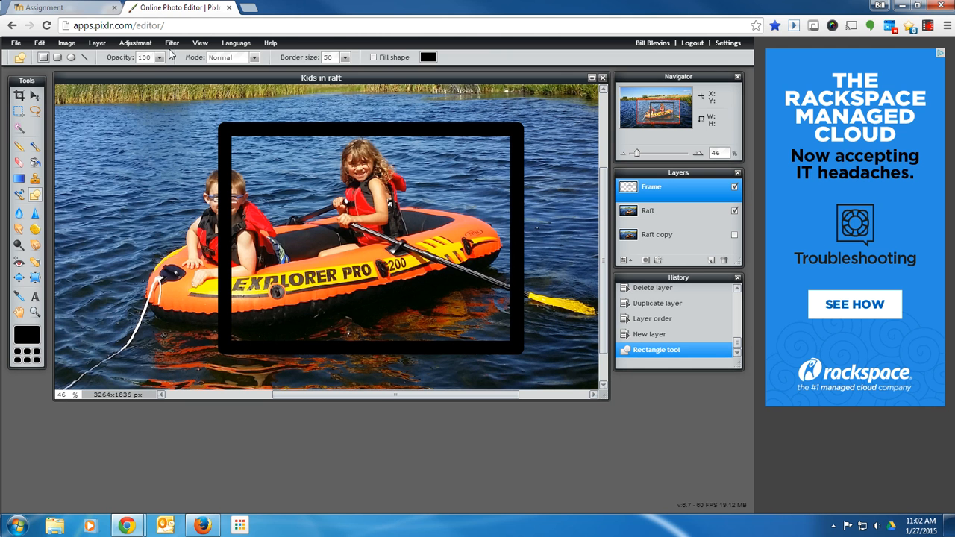
Free transform the frame, extending its top edge slightly upward.
click(39, 43)
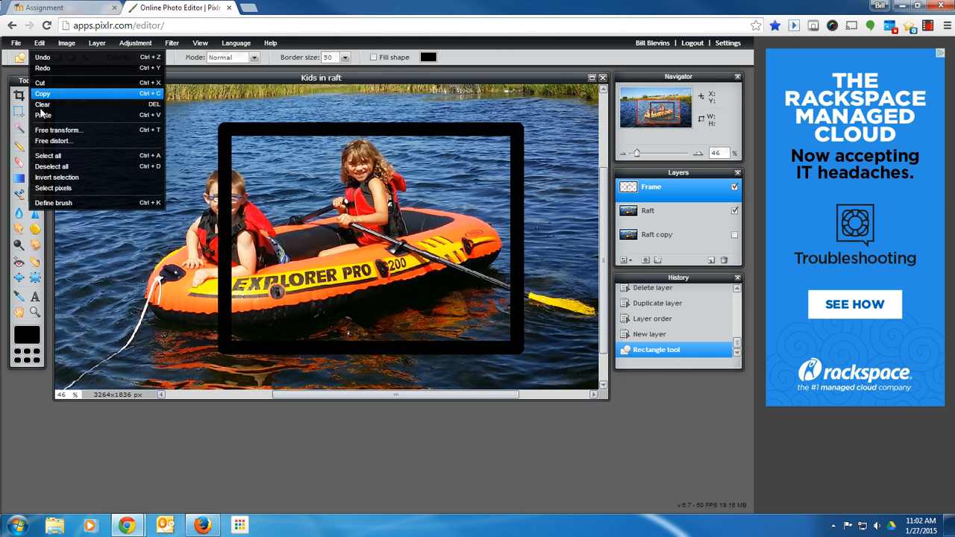
click(59, 131)
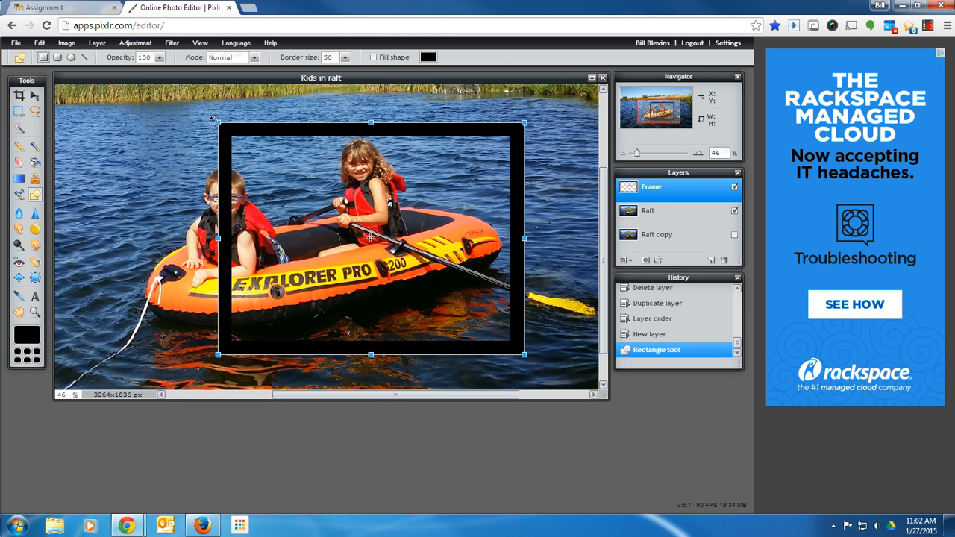
drag(218, 123, 217, 116)
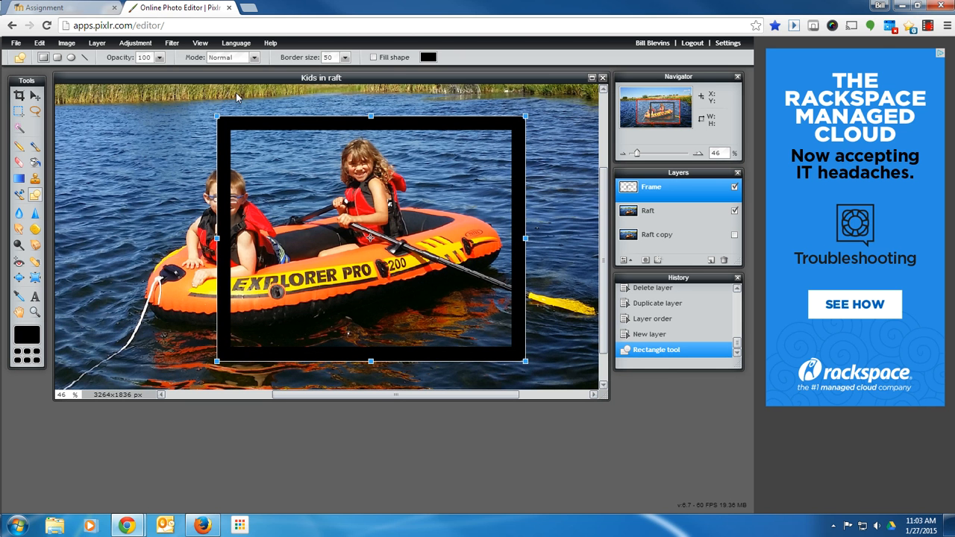
key(Return)
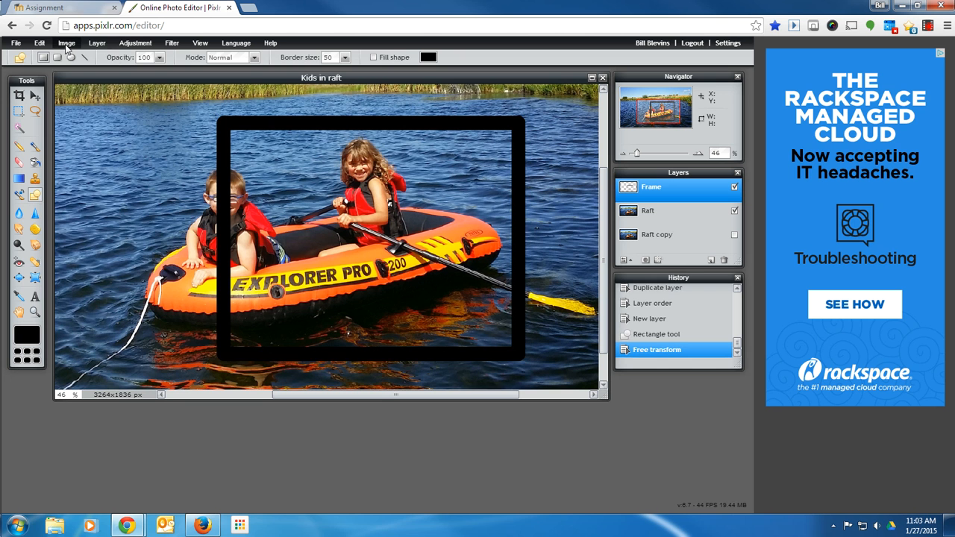
Free distort the frame into a 3D perspective by stretching the left corners outward and pulling the right corners inward.
click(40, 42)
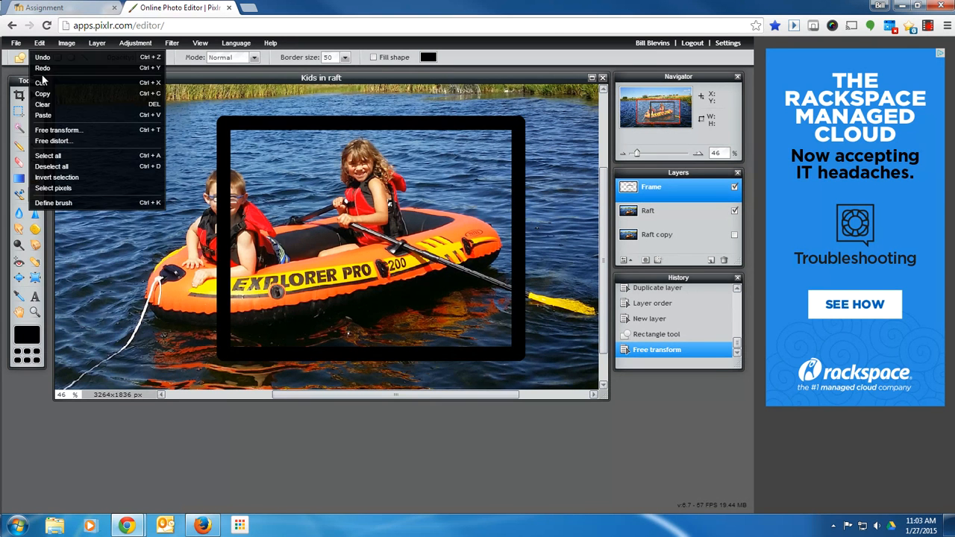
click(57, 142)
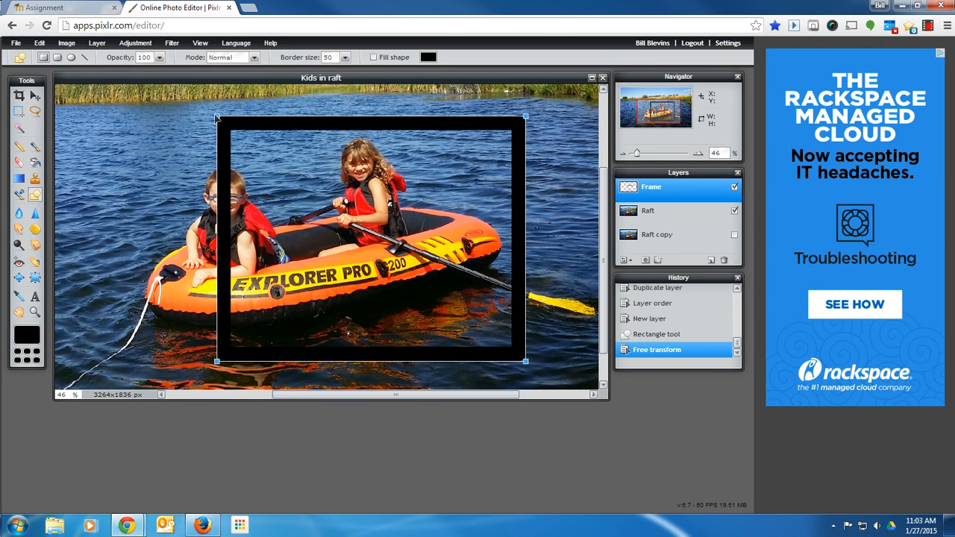
drag(216, 117, 218, 87)
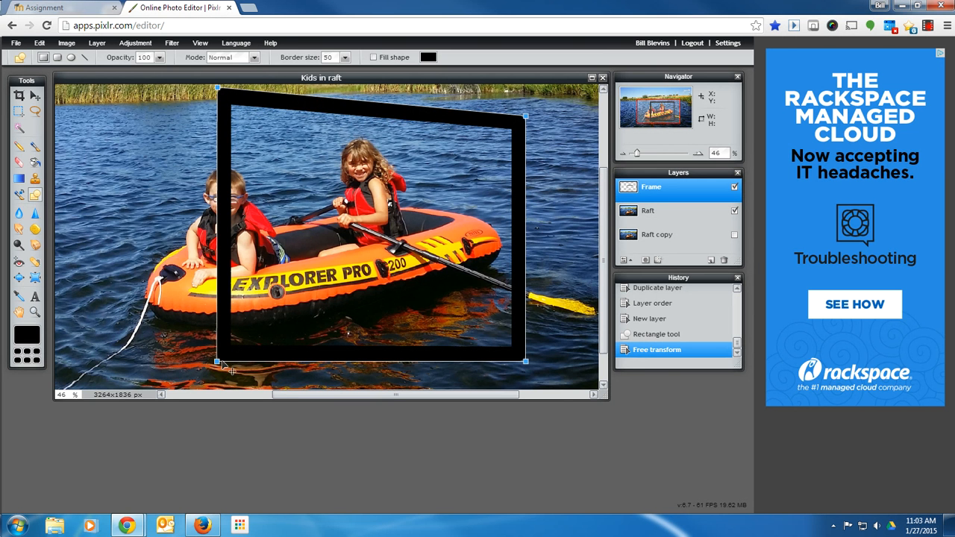
drag(216, 363, 218, 382)
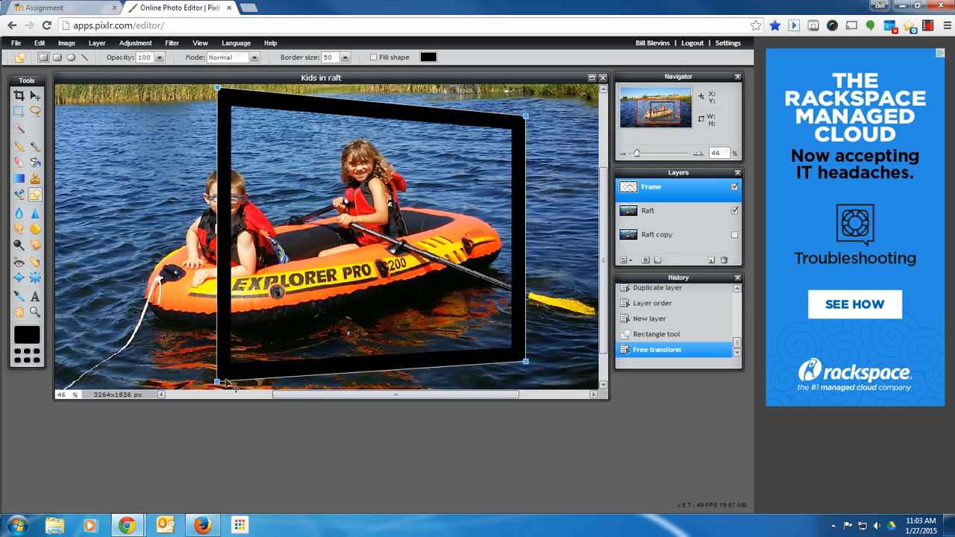
drag(527, 363, 524, 346)
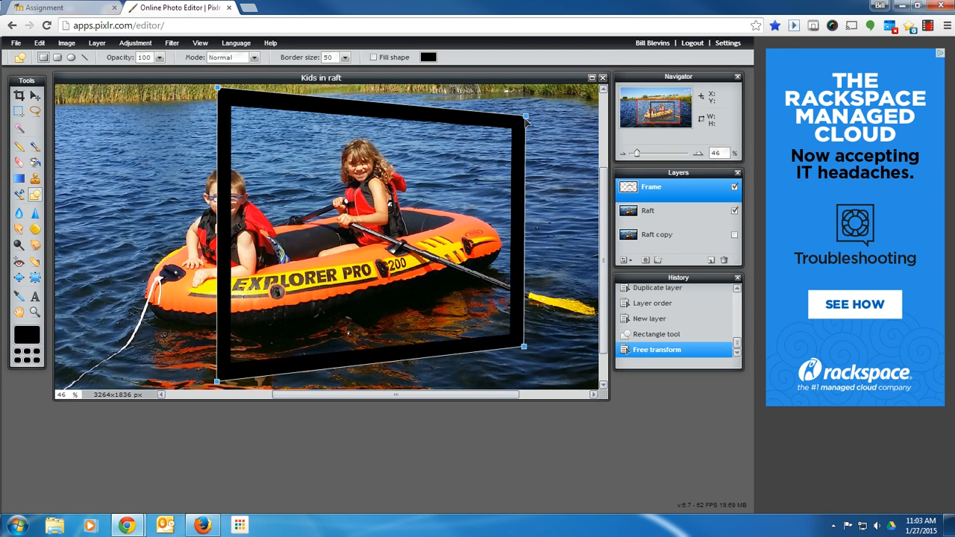
drag(527, 118, 527, 129)
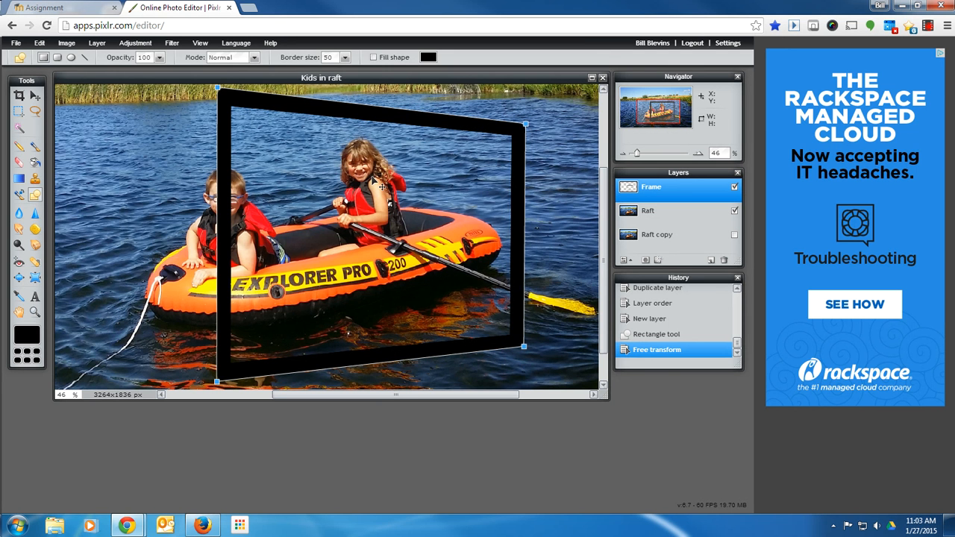
key(Return)
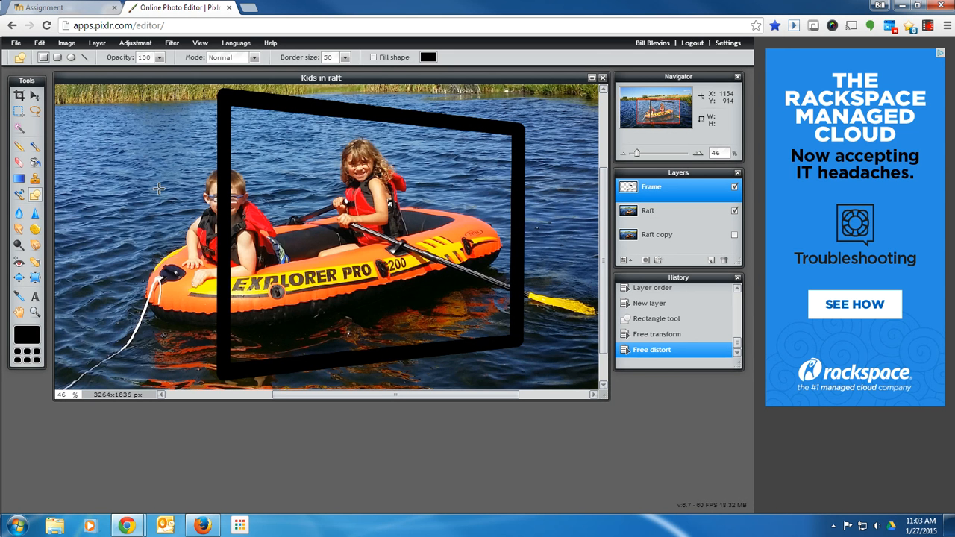
With the Eraser, remove the part of the frame that crosses over the boy's head.
click(20, 164)
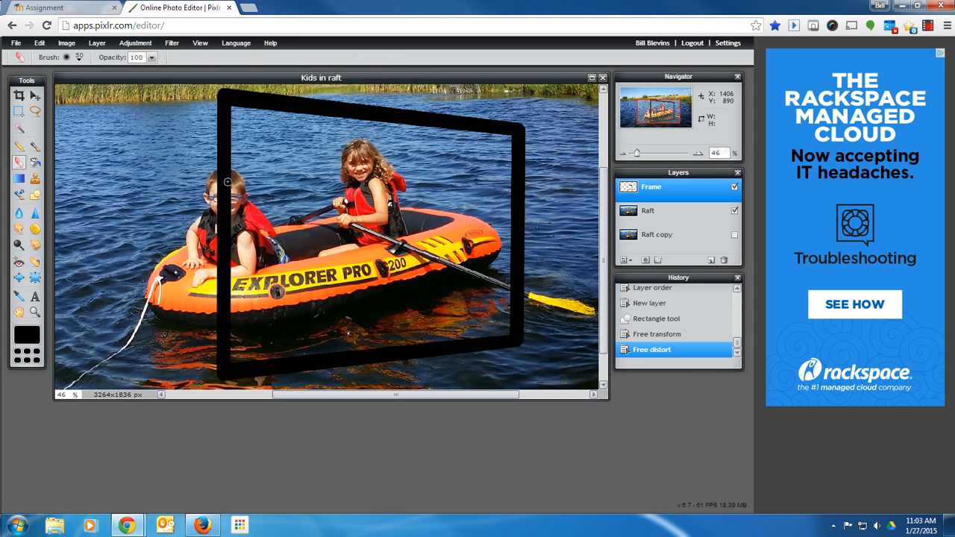
drag(227, 182, 223, 215)
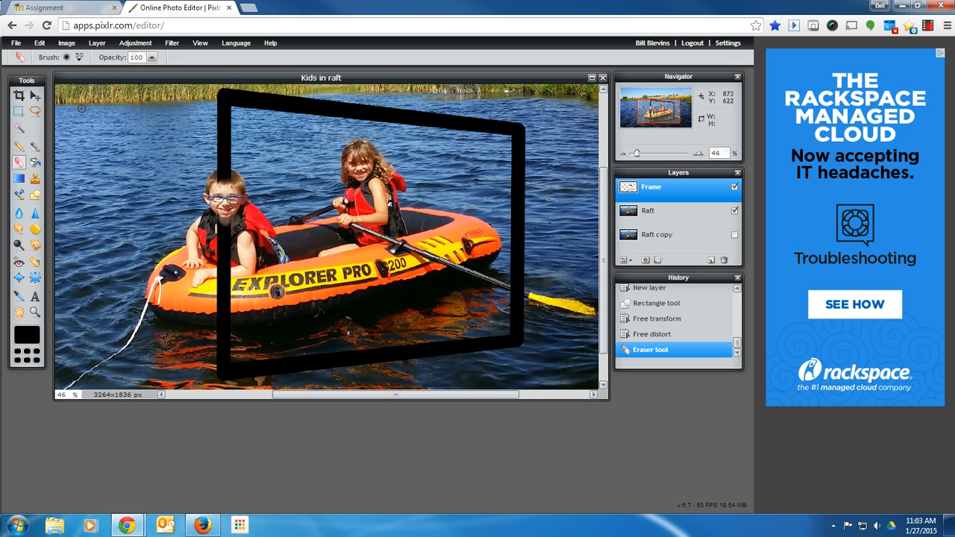
Switch the eraser to a hard 70 brush and erase the frame's left side where it crosses the raft.
click(79, 60)
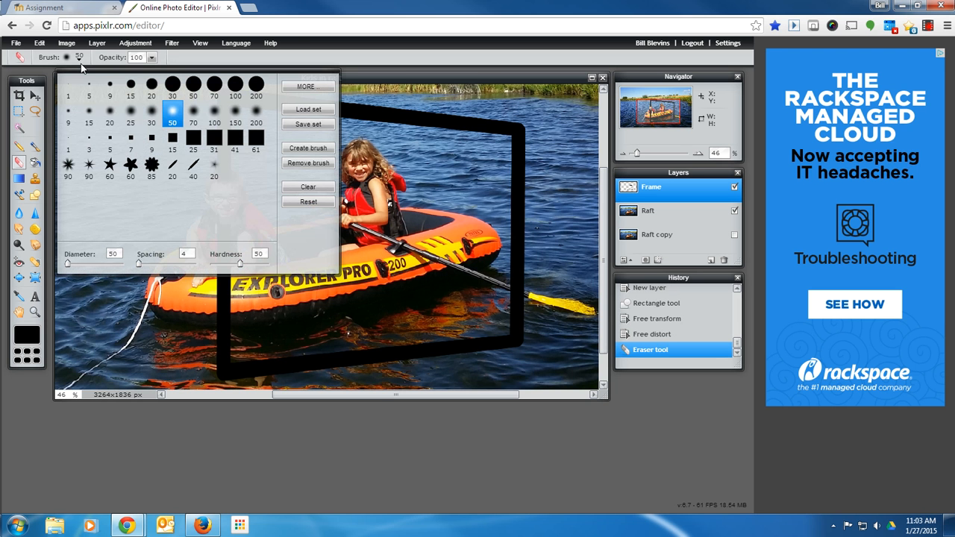
click(193, 113)
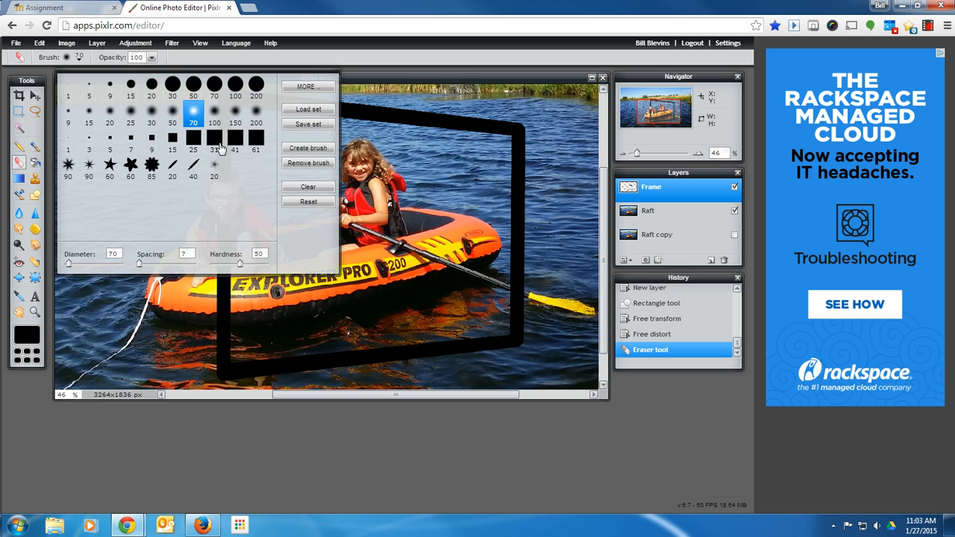
click(214, 86)
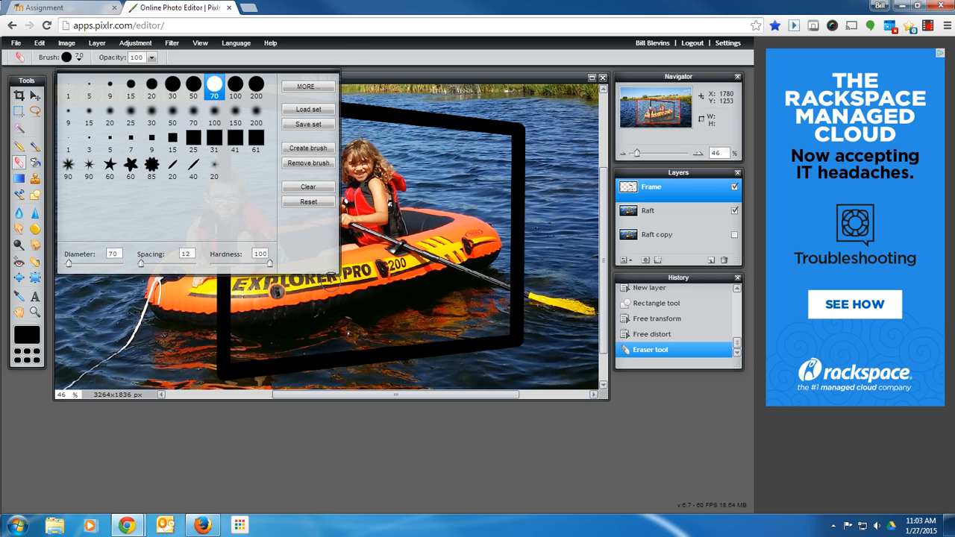
click(219, 284)
mouse_move(219, 278)
mouse_down()
mouse_move(227, 237)
mouse_move(228, 288)
mouse_move(229, 233)
mouse_move(224, 312)
mouse_up()
Zoom in to 240% and inspect the erased frame edges around the raft.
drag(638, 151, 655, 153)
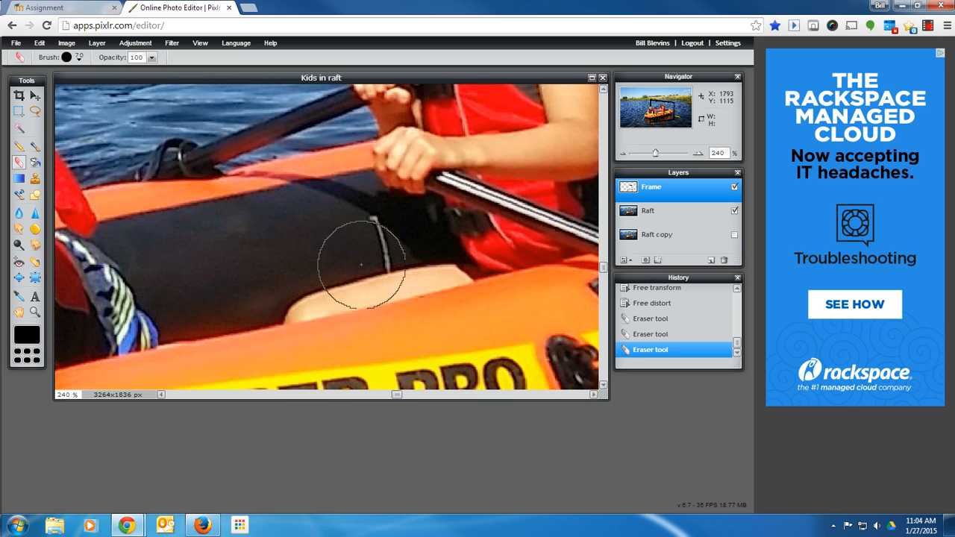
key(space)
key(space)
drag(159, 305, 342, 163)
drag(188, 286, 454, 229)
drag(120, 307, 375, 247)
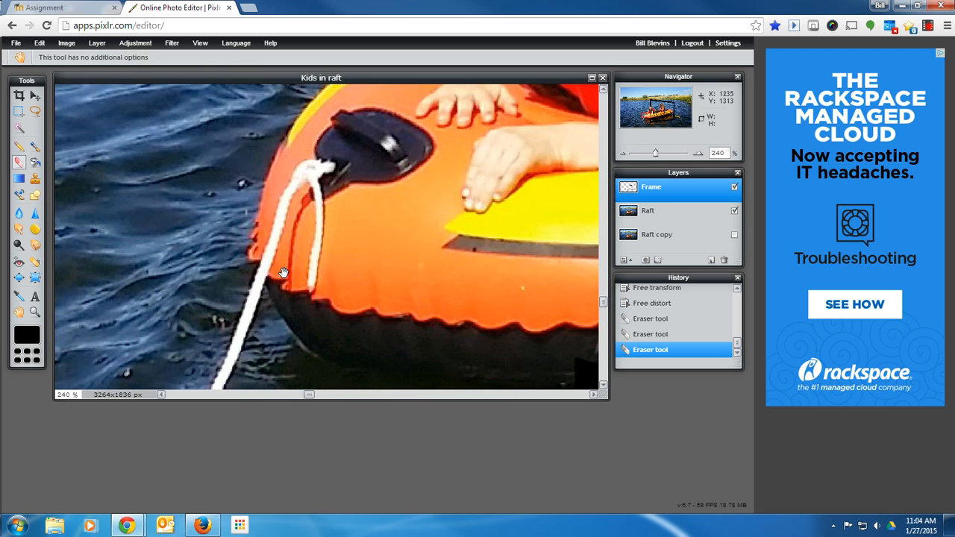
drag(251, 331, 238, 161)
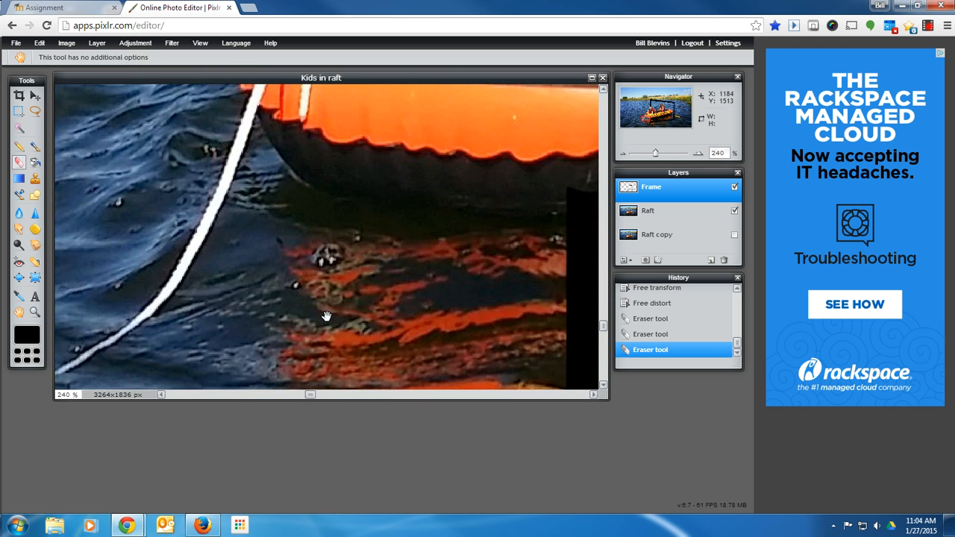
drag(326, 318, 164, 217)
drag(338, 227, 309, 341)
mouse_move(370, 195)
mouse_down()
mouse_move(374, 187)
mouse_move(427, 198)
mouse_move(356, 206)
mouse_move(344, 198)
mouse_move(394, 177)
mouse_move(334, 299)
mouse_up()
key(space)
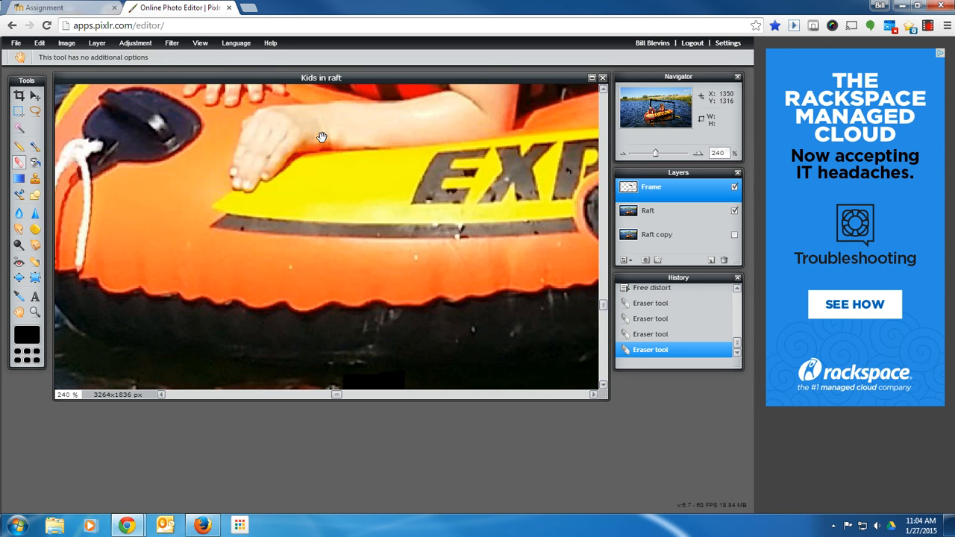
Erase the remaining frame edge just above the boy's head.
mouse_move(322, 139)
mouse_down()
mouse_move(317, 271)
mouse_move(320, 142)
mouse_move(299, 321)
mouse_move(321, 155)
mouse_move(318, 208)
mouse_up()
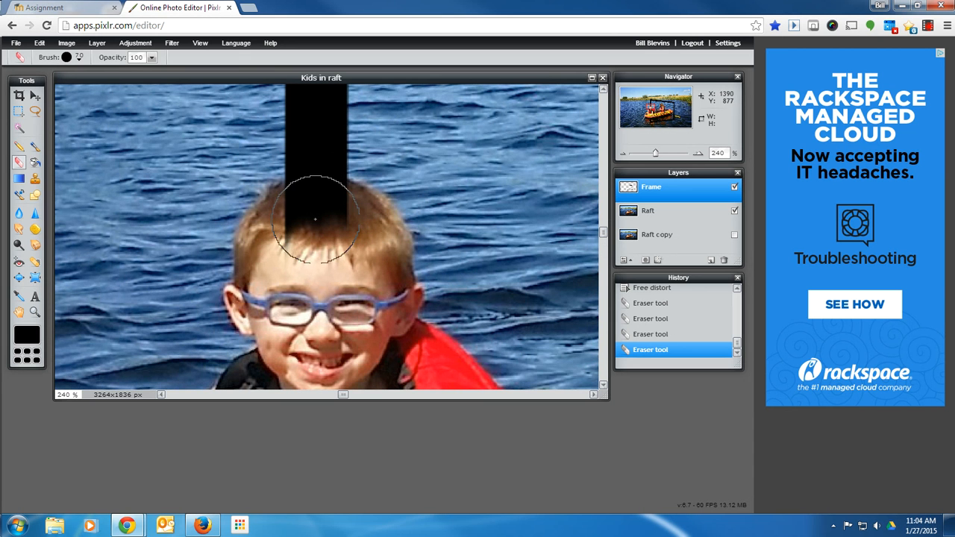
click(318, 217)
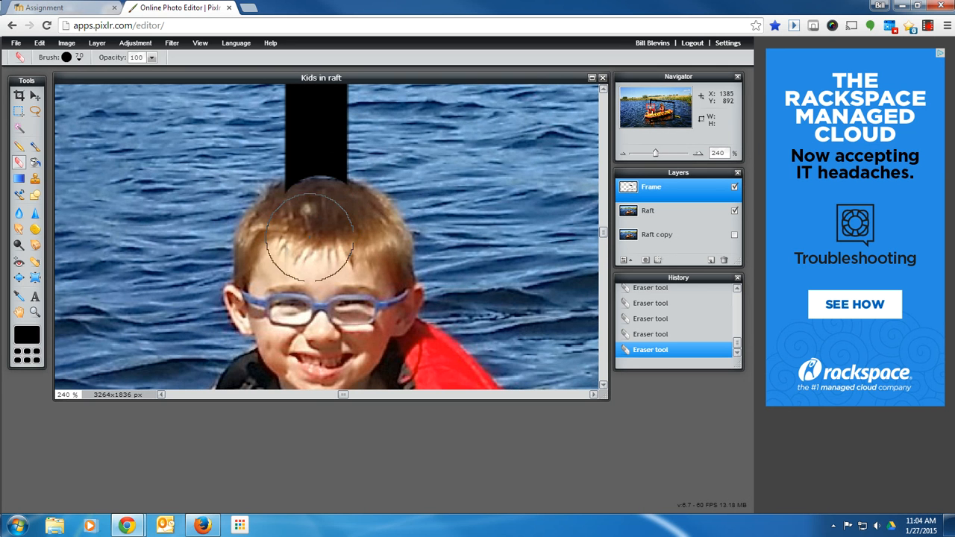
key(ctrl+z)
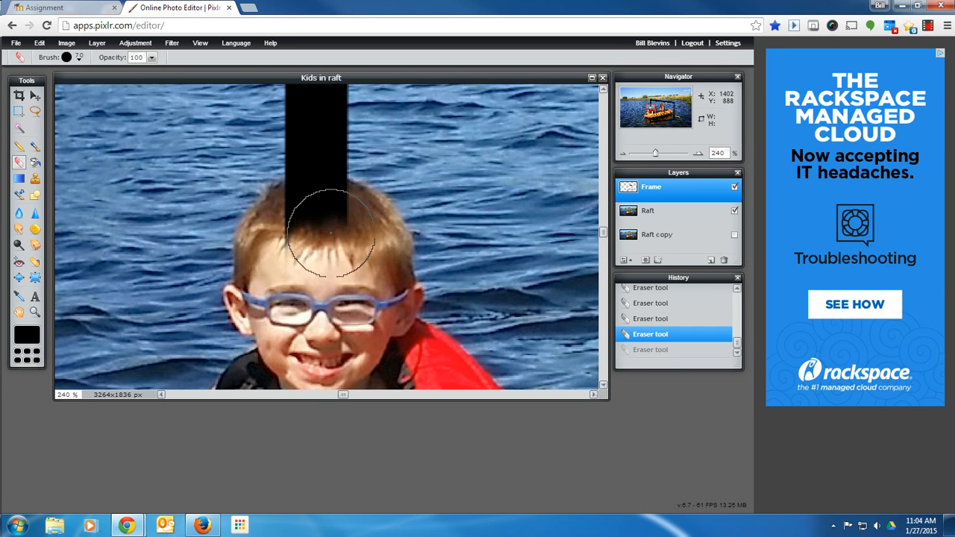
key(ctrl+y)
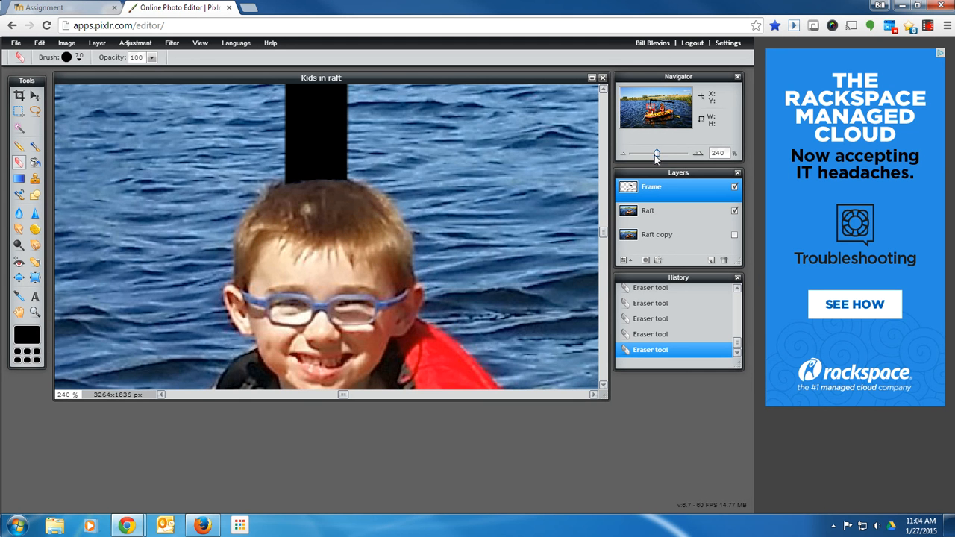
Zoom back out to 52% and add a layer mask to the Raft layer.
drag(657, 157, 637, 156)
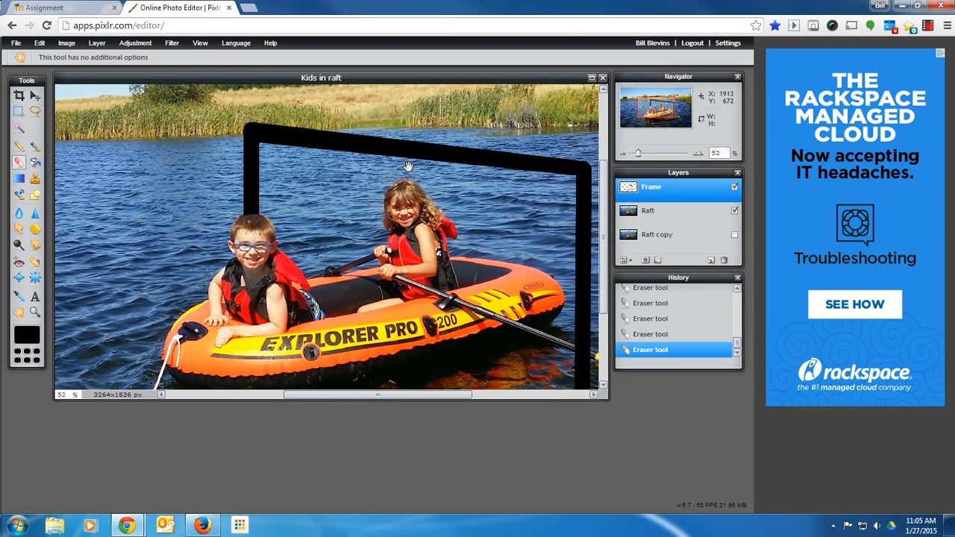
drag(405, 162, 378, 216)
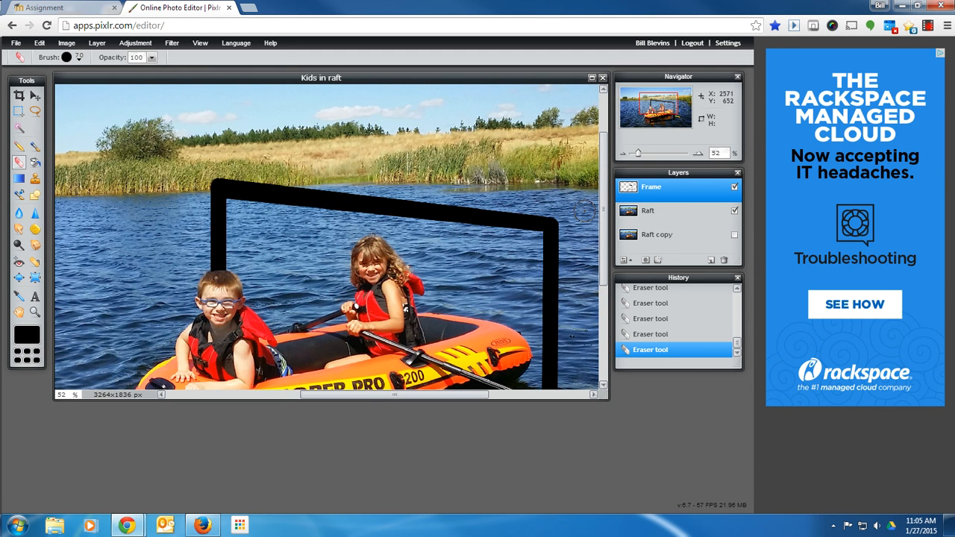
click(639, 216)
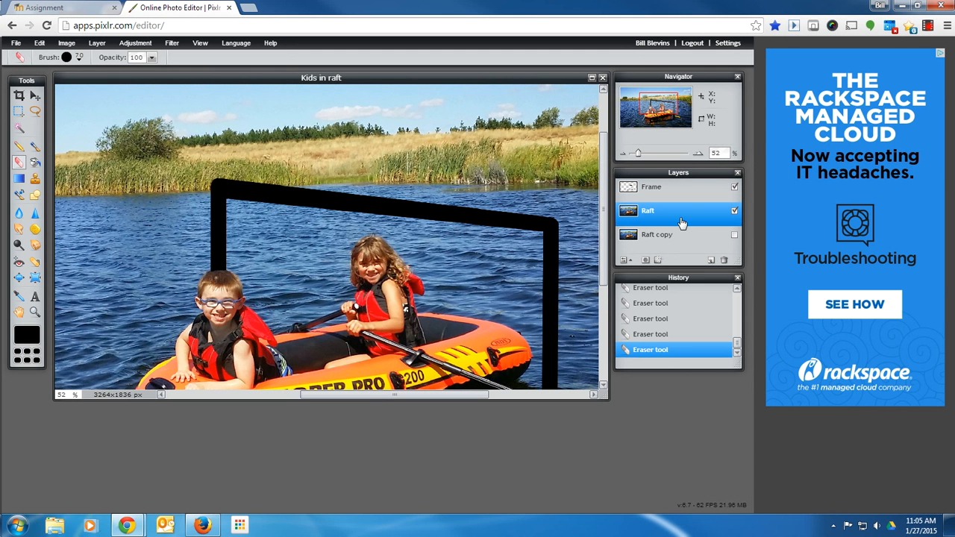
click(643, 261)
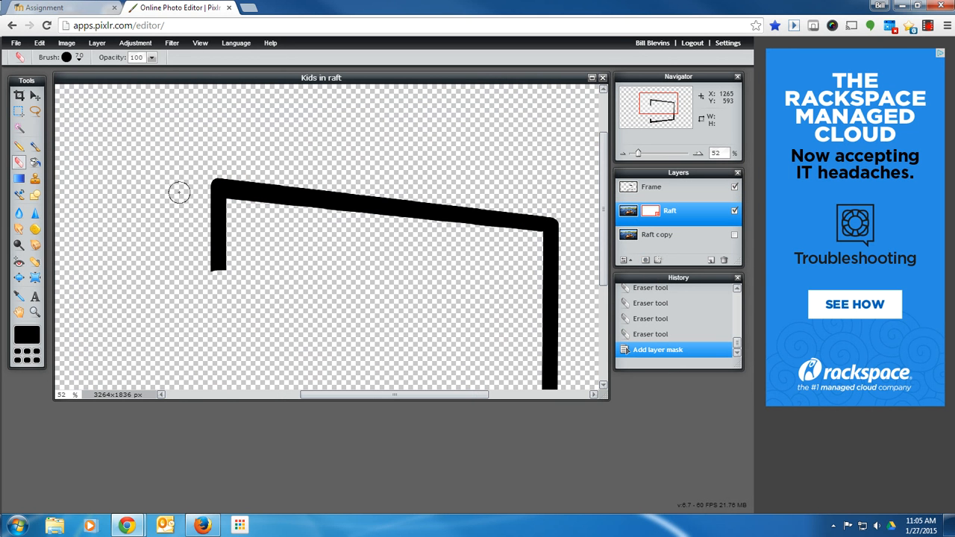
With a soft 200 brush, paint the Raft mask to reveal the kids and the water inside the frame.
click(34, 147)
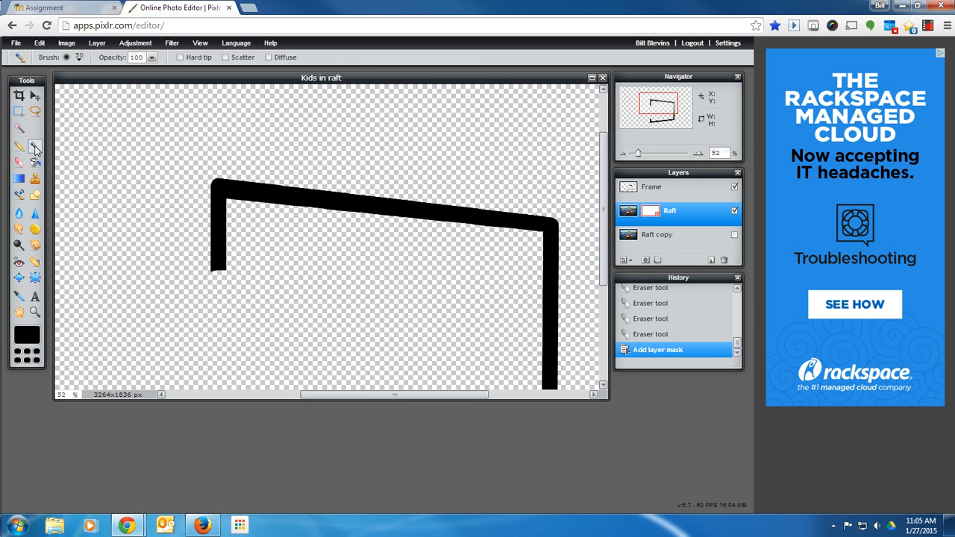
click(78, 62)
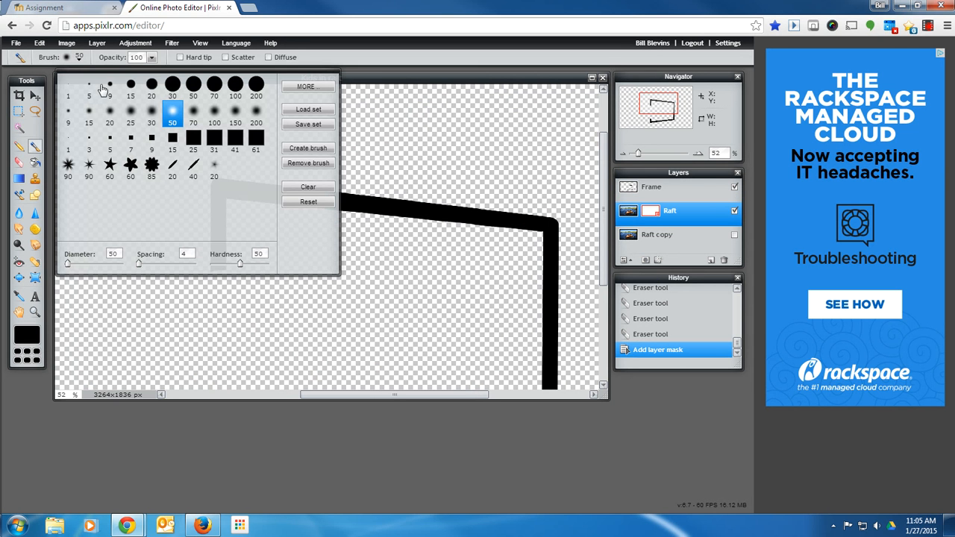
click(255, 114)
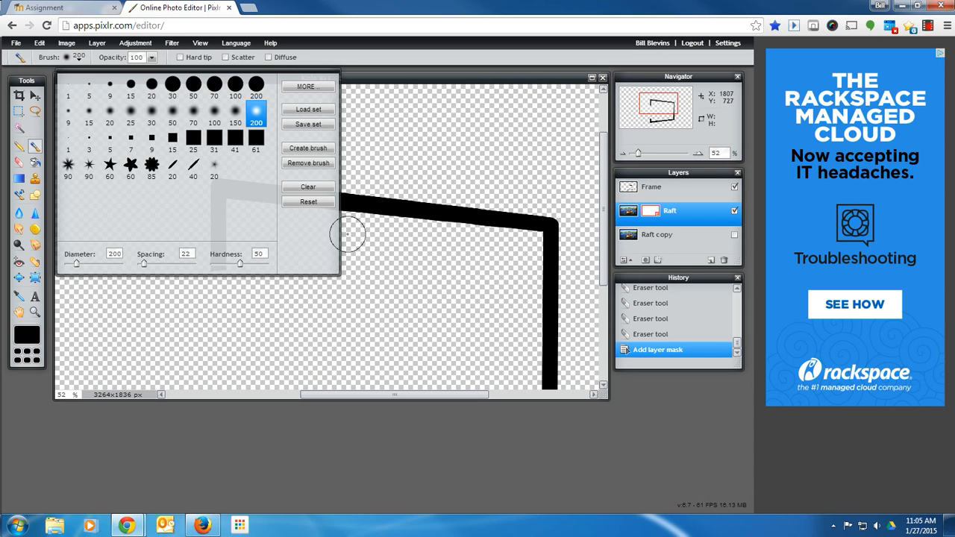
click(457, 294)
mouse_move(478, 259)
mouse_down()
mouse_move(482, 297)
mouse_move(456, 315)
mouse_move(348, 277)
mouse_move(290, 238)
mouse_up()
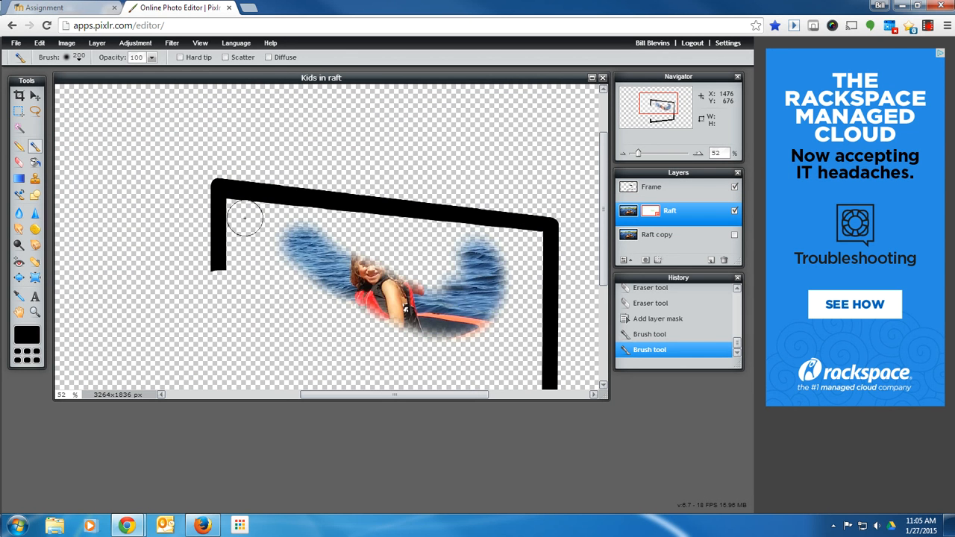
mouse_move(235, 204)
mouse_down()
mouse_move(533, 239)
mouse_move(529, 337)
mouse_move(225, 302)
mouse_move(300, 298)
mouse_up()
drag(519, 299, 218, 294)
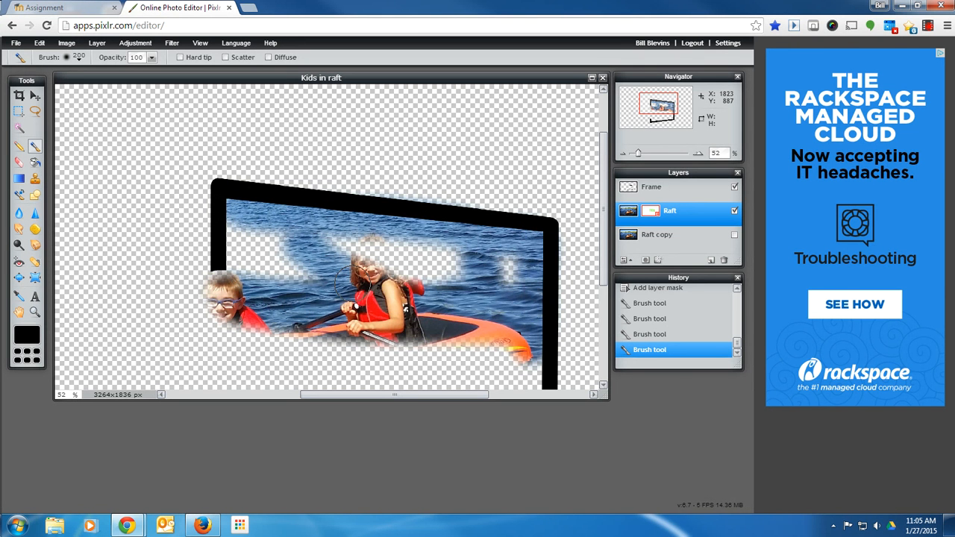
mouse_move(518, 267)
mouse_down()
mouse_move(499, 278)
mouse_move(363, 274)
mouse_move(292, 241)
mouse_move(446, 252)
mouse_move(474, 268)
mouse_move(463, 265)
mouse_up()
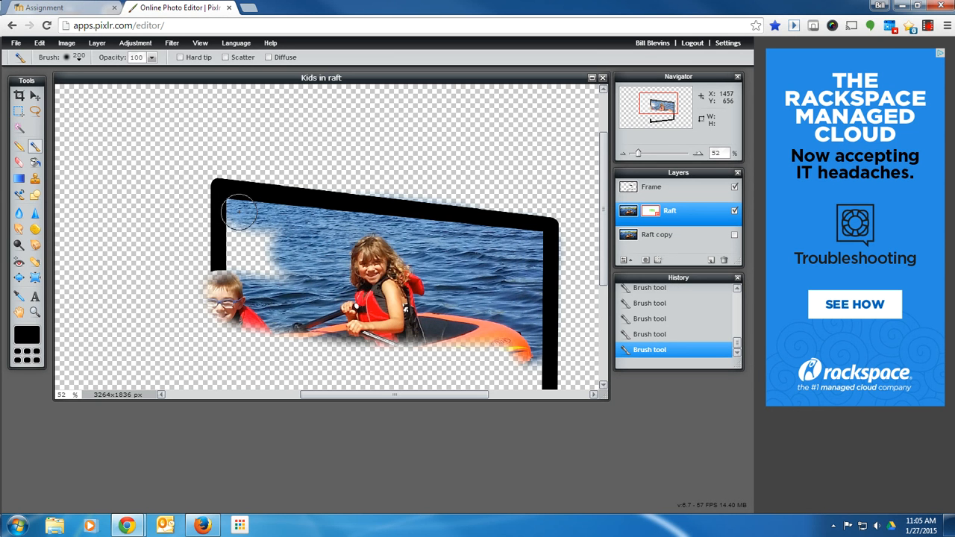
mouse_move(239, 211)
mouse_down()
mouse_move(239, 282)
mouse_move(249, 284)
mouse_move(270, 250)
mouse_move(264, 240)
mouse_move(291, 260)
mouse_up()
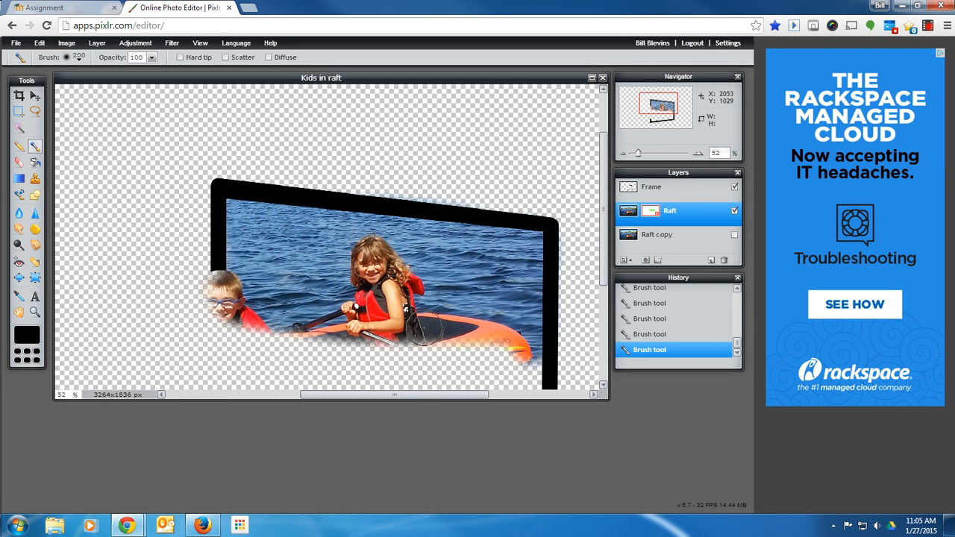
Continue painting the mask to reveal the whole raft, letting its front end extend outside the frame.
key(space)
drag(413, 287, 414, 250)
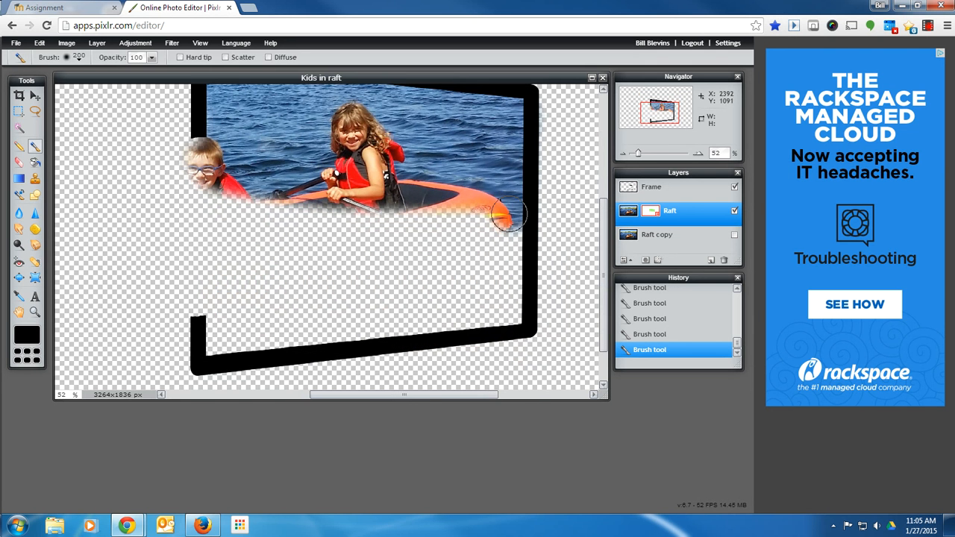
mouse_move(507, 216)
mouse_down()
mouse_move(509, 320)
mouse_move(508, 243)
mouse_move(477, 216)
mouse_move(242, 215)
mouse_move(321, 231)
mouse_move(520, 234)
mouse_move(499, 256)
mouse_move(254, 259)
mouse_up()
drag(533, 275, 236, 280)
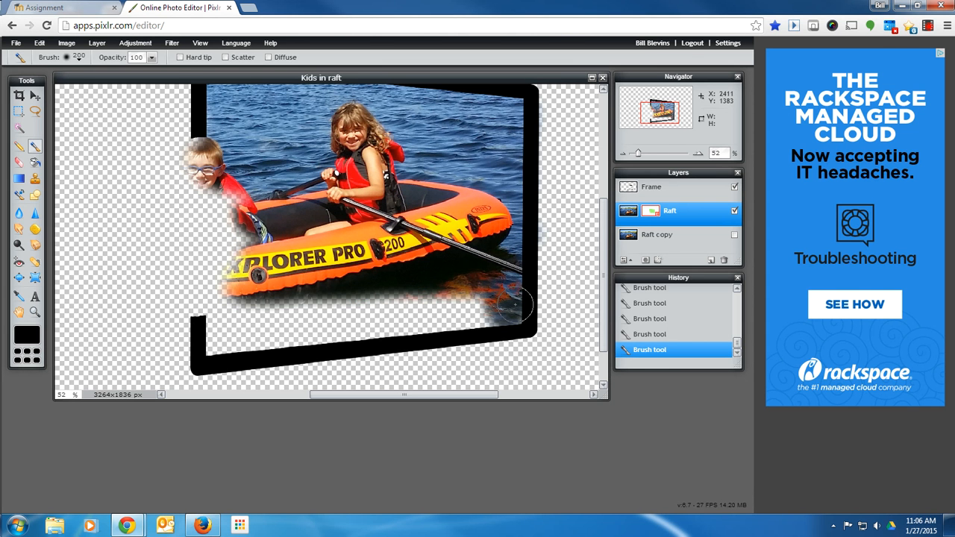
mouse_move(515, 305)
mouse_down()
mouse_move(228, 310)
mouse_move(509, 318)
mouse_move(296, 324)
mouse_move(233, 337)
mouse_up()
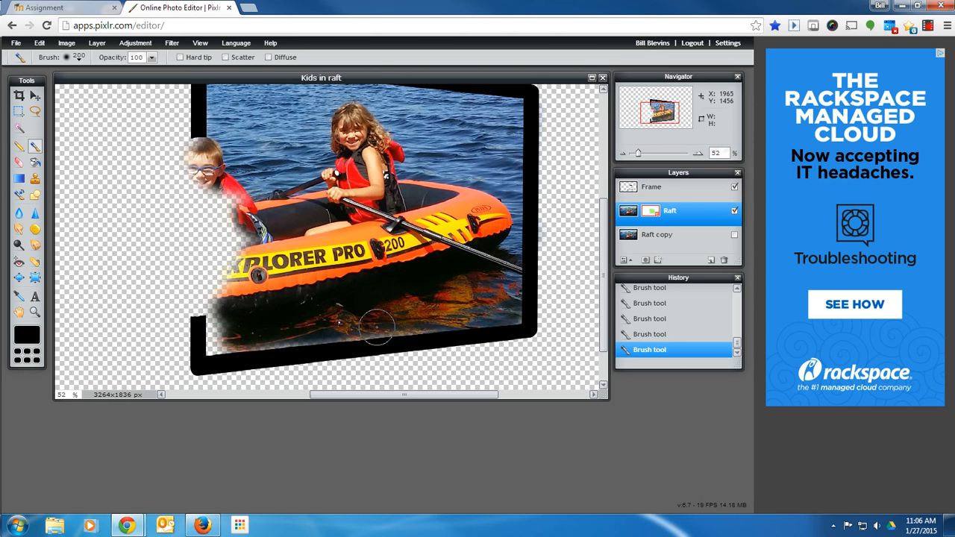
mouse_move(493, 315)
mouse_down()
mouse_move(376, 321)
mouse_move(316, 344)
mouse_move(226, 345)
mouse_move(233, 173)
mouse_move(209, 192)
mouse_move(200, 309)
mouse_up()
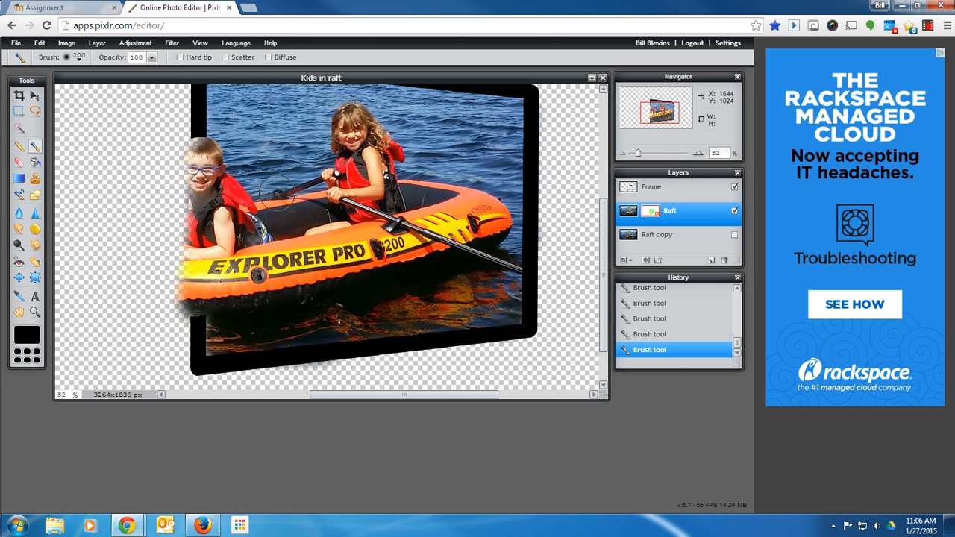
mouse_move(212, 158)
mouse_down()
mouse_move(199, 156)
mouse_move(177, 178)
mouse_move(145, 234)
mouse_move(168, 281)
mouse_move(212, 292)
mouse_up()
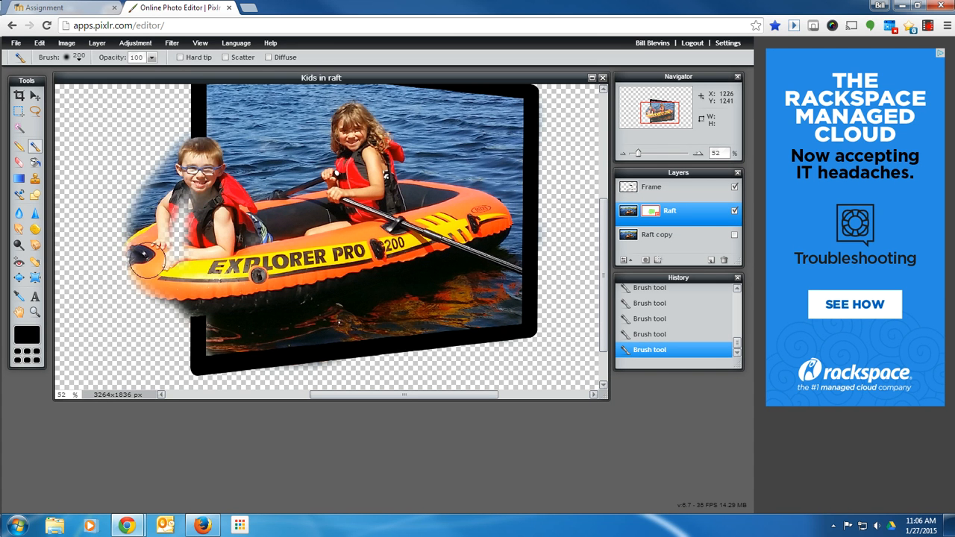
mouse_move(136, 261)
mouse_down()
mouse_move(186, 306)
mouse_move(171, 308)
mouse_move(119, 250)
mouse_up()
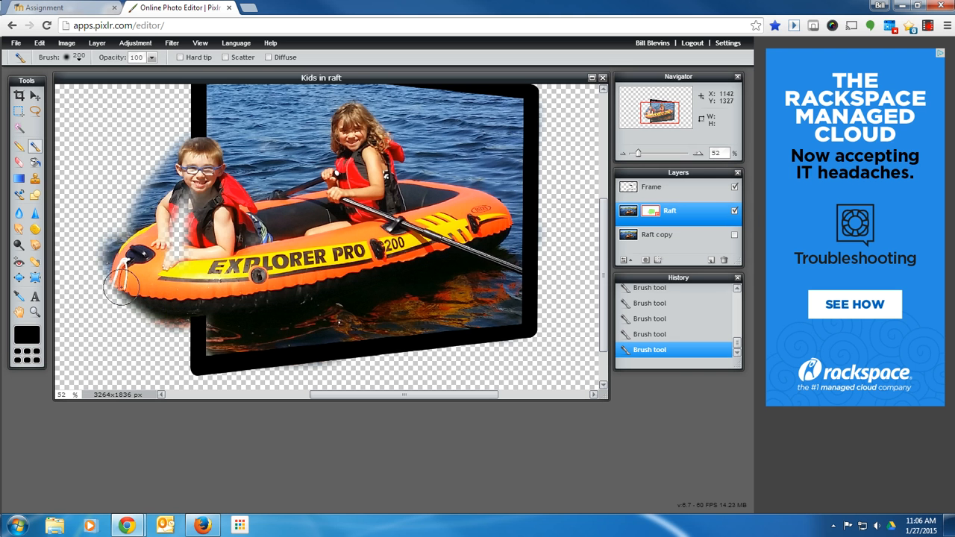
mouse_move(121, 285)
mouse_down()
mouse_move(126, 304)
mouse_move(216, 315)
mouse_up()
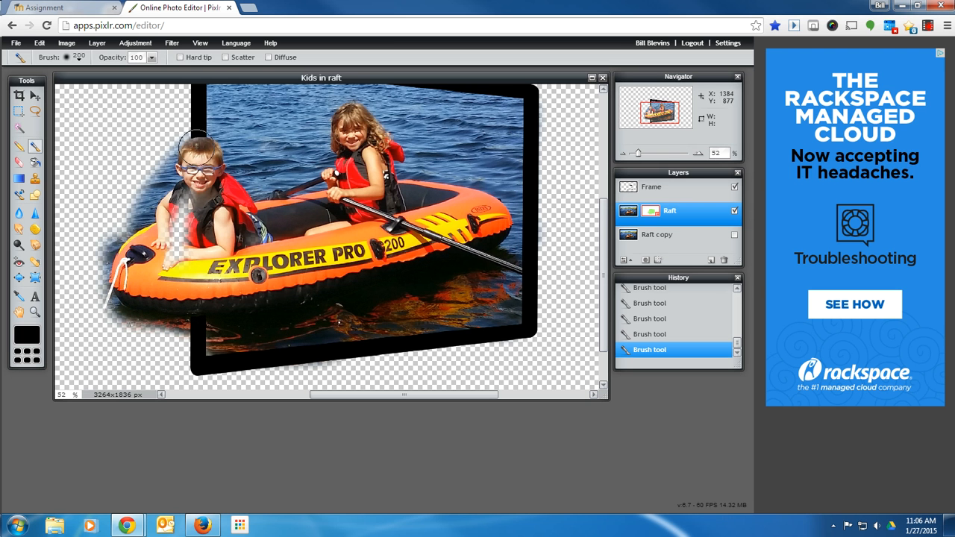
drag(194, 148, 195, 151)
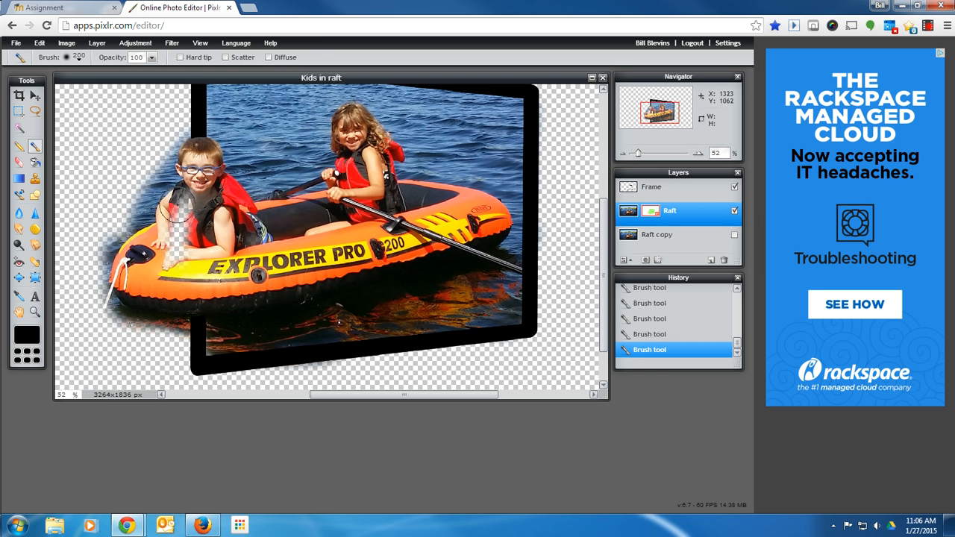
Select the Raft layer mask and erase the stray revealed area left of the boy's head.
click(630, 212)
click(647, 214)
click(19, 163)
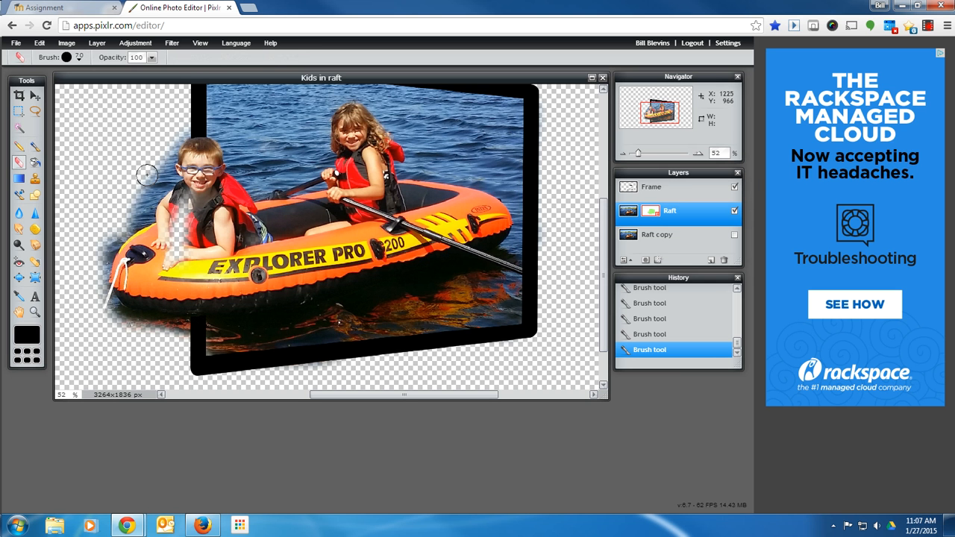
mouse_move(147, 176)
mouse_down()
mouse_move(137, 203)
mouse_move(93, 249)
mouse_up()
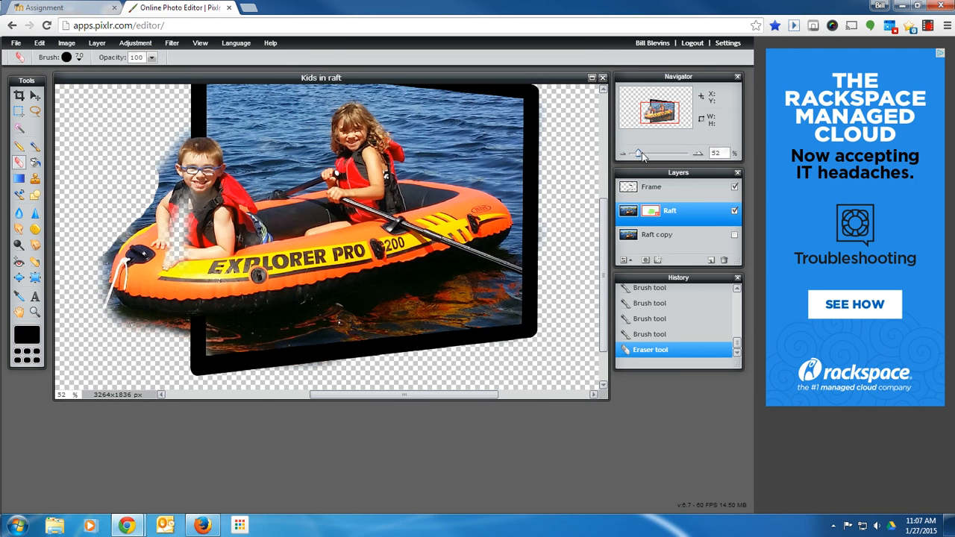
Zoom in on the boy's head and erase stray revealed water left of his head on the Raft mask.
drag(641, 152, 654, 152)
key(space)
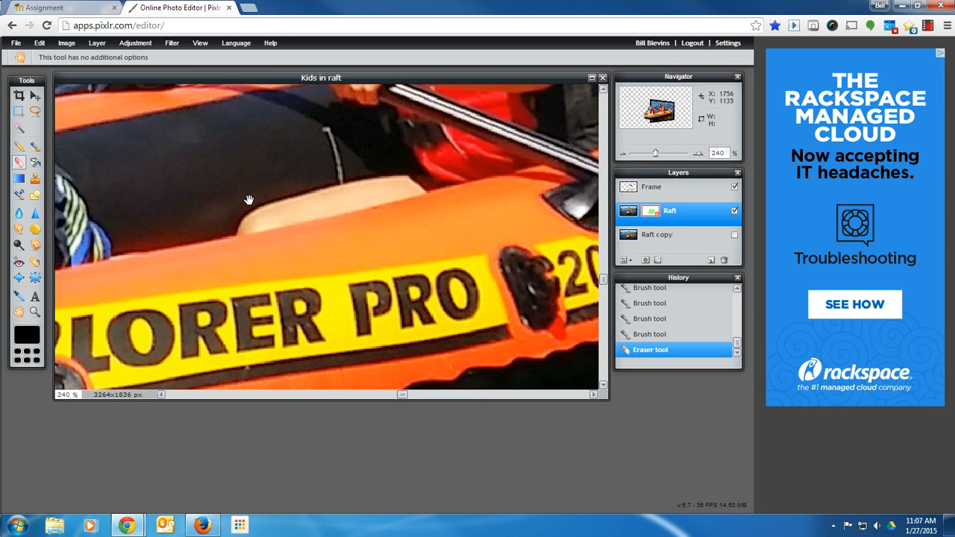
mouse_move(249, 200)
mouse_down()
mouse_move(501, 269)
mouse_move(536, 267)
mouse_move(433, 229)
mouse_move(499, 236)
mouse_up()
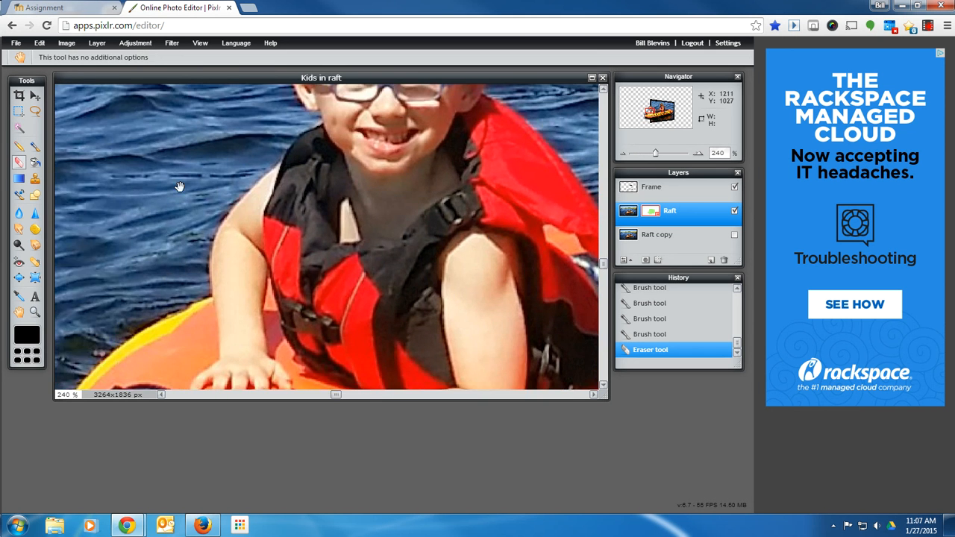
drag(179, 187, 291, 222)
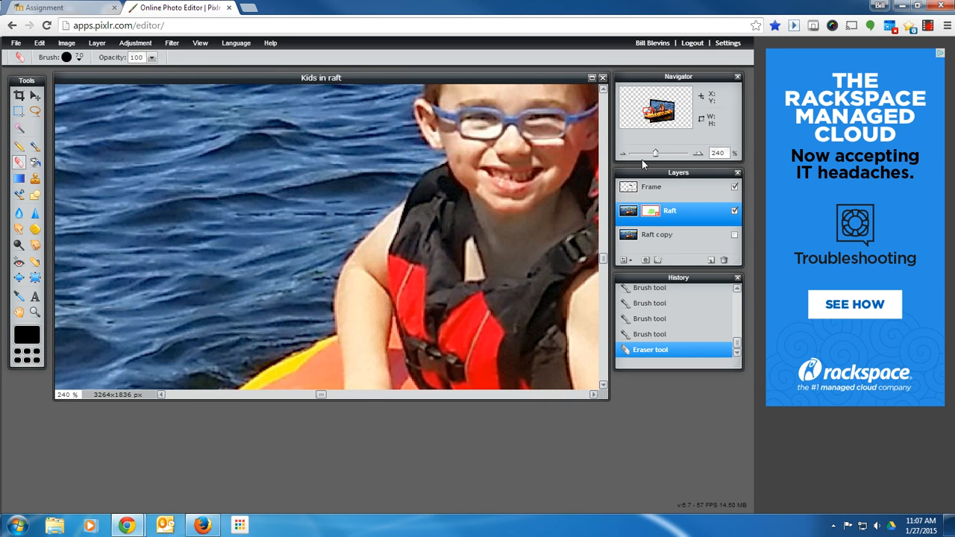
drag(655, 154, 652, 155)
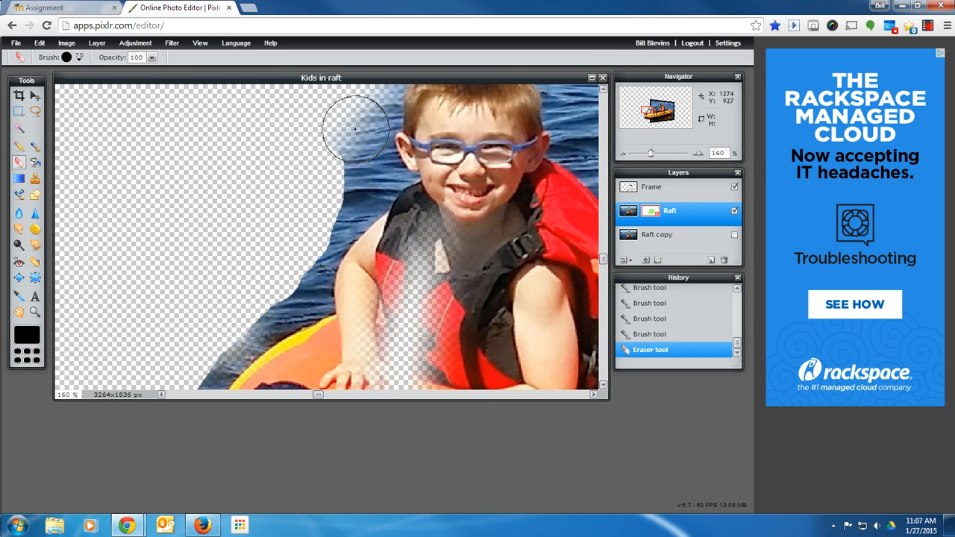
mouse_move(352, 122)
mouse_down()
mouse_move(327, 185)
mouse_move(277, 241)
mouse_move(320, 203)
mouse_move(365, 192)
mouse_move(358, 188)
mouse_up()
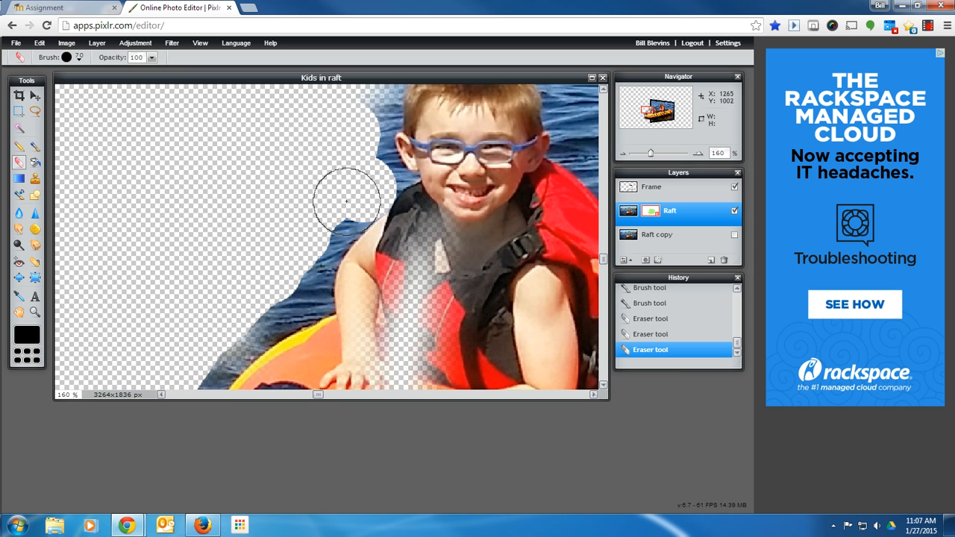
click(348, 200)
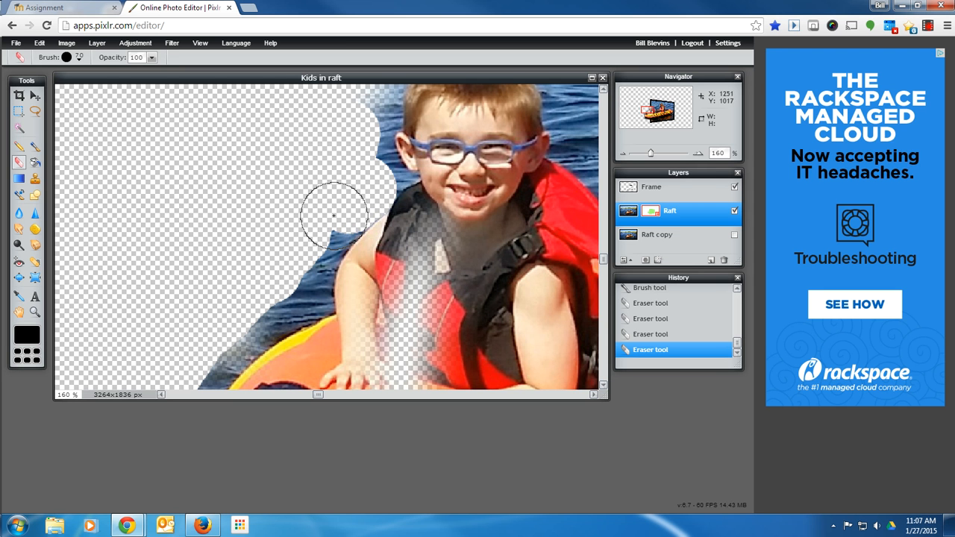
Switch the eraser to a 20 hard brush and erase the water along the edge of the boy's hair, stepping back one stroke.
click(79, 59)
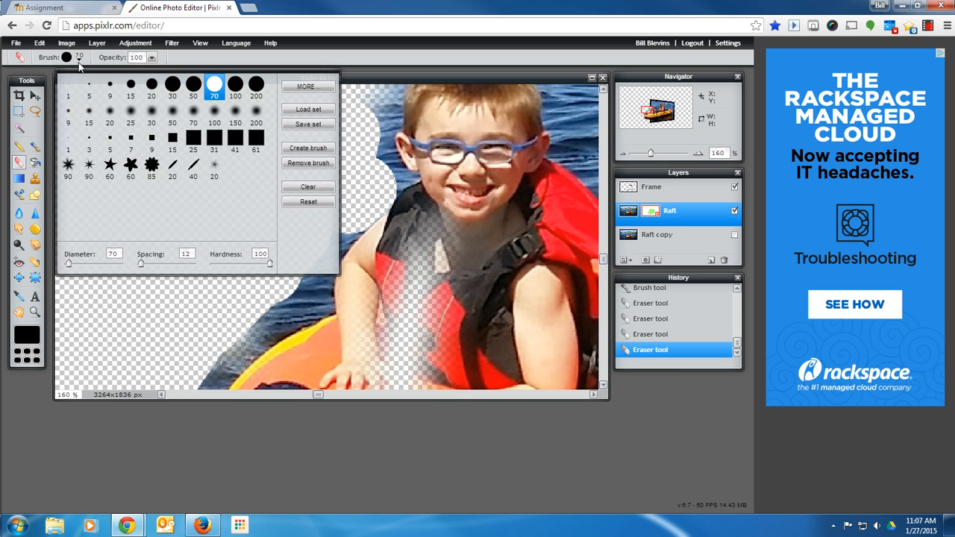
click(152, 85)
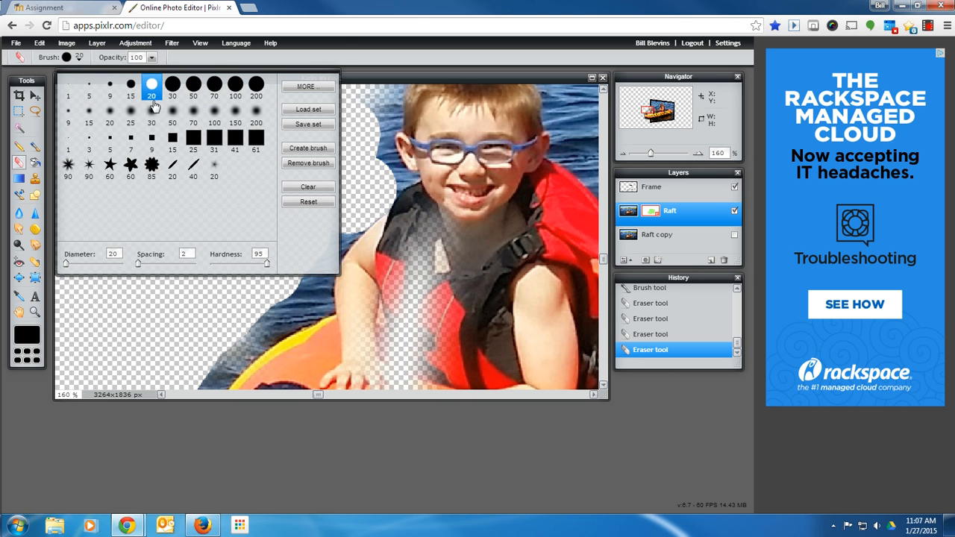
click(227, 315)
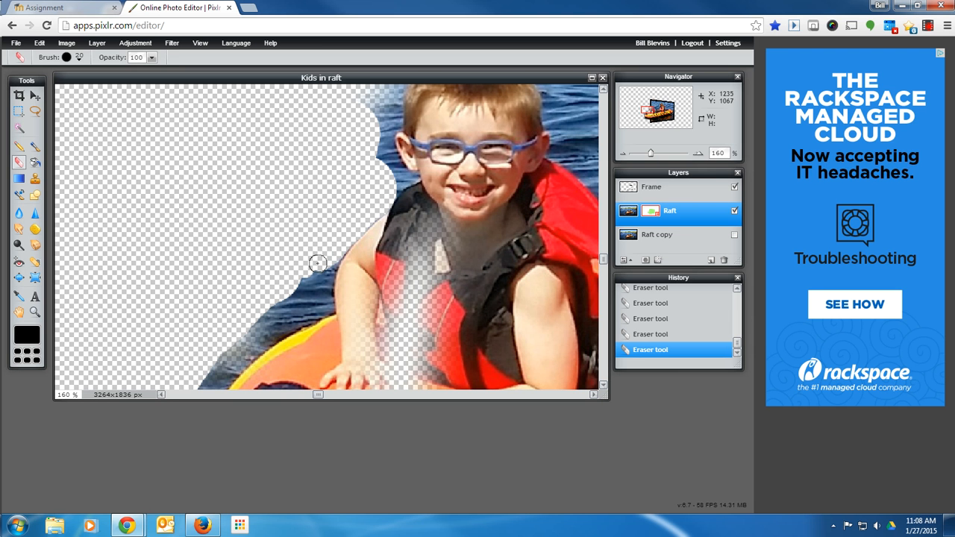
drag(312, 270, 309, 279)
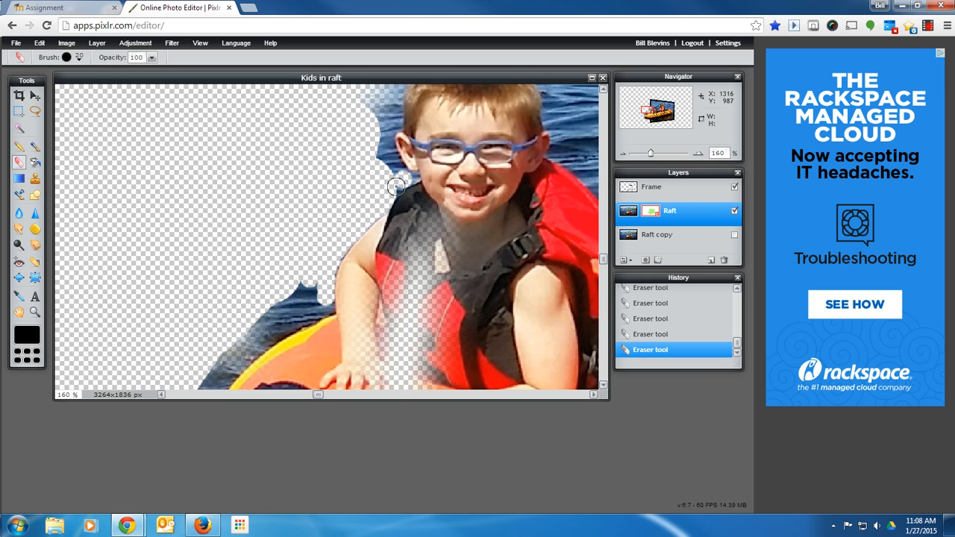
click(396, 184)
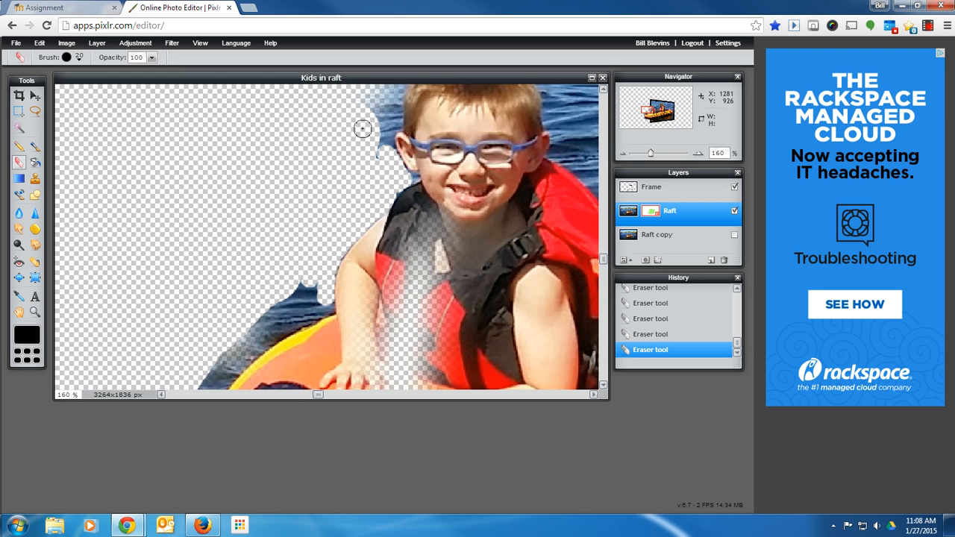
drag(384, 105, 375, 163)
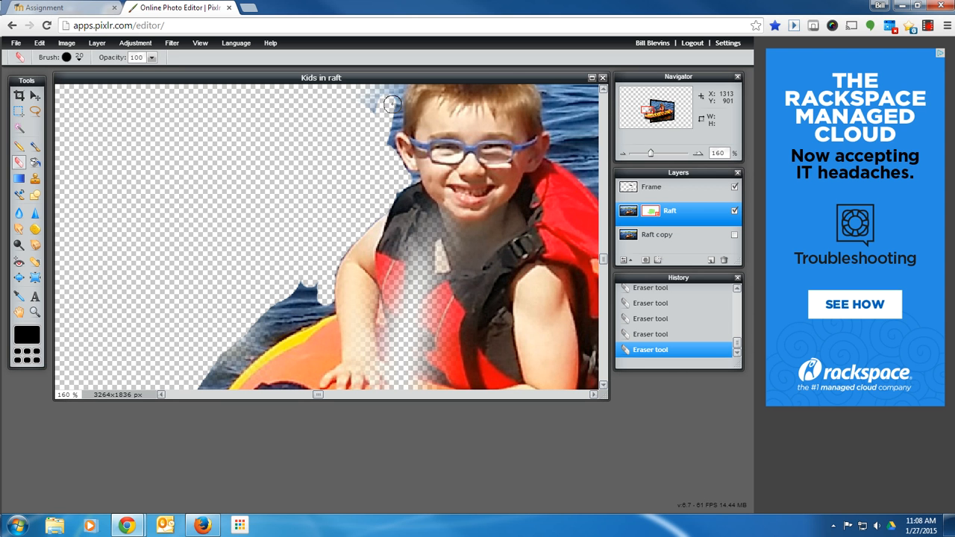
drag(393, 104, 396, 128)
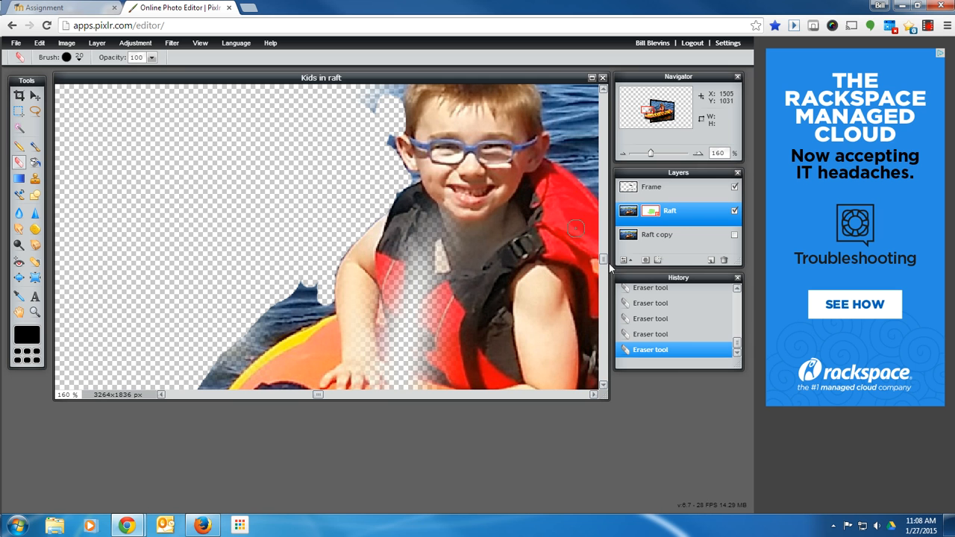
click(667, 335)
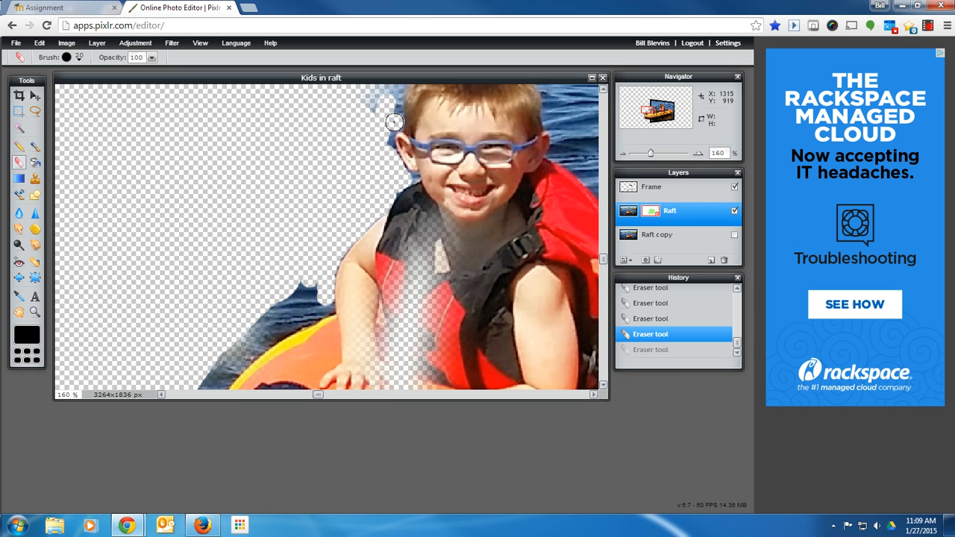
click(389, 100)
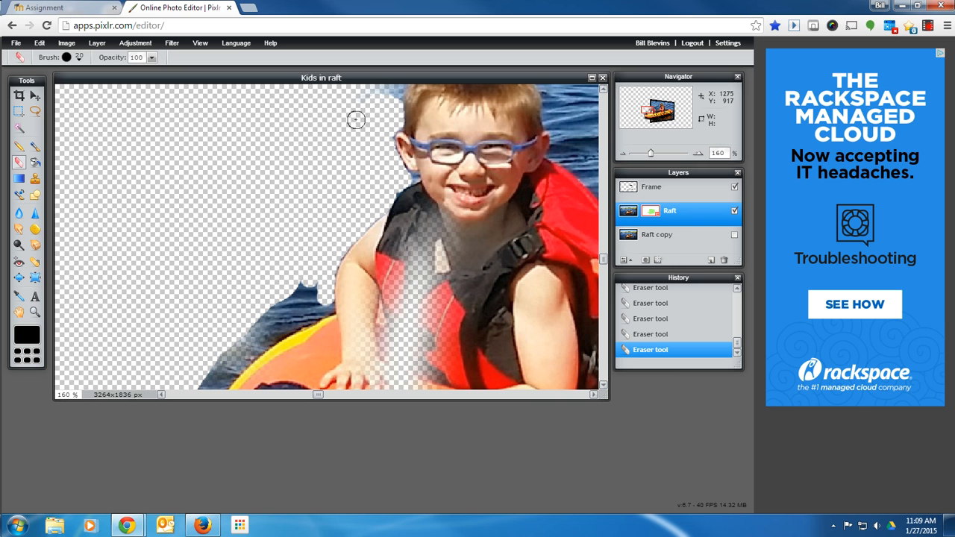
drag(355, 123, 350, 170)
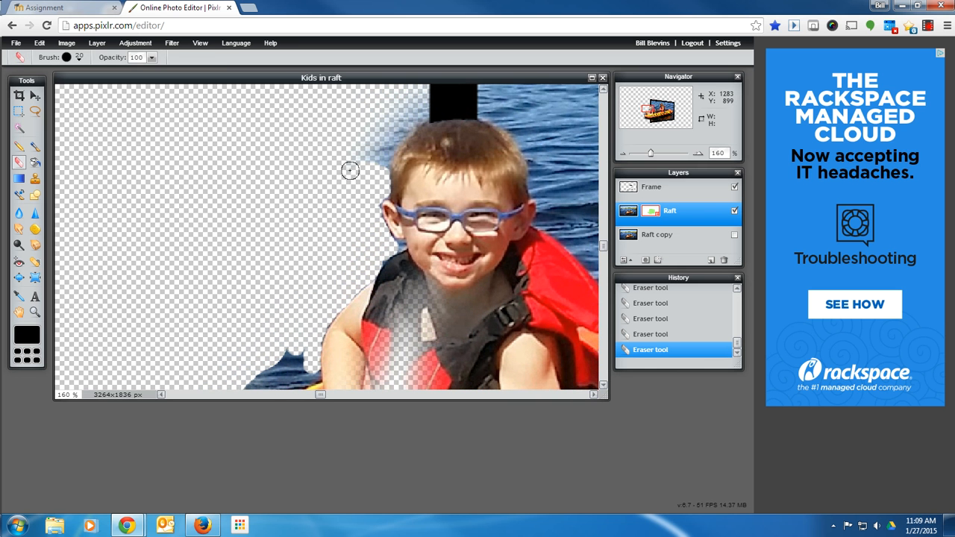
Switch the eraser to a soft 25 brush, then a 9 brush, and tidy the mask edge beside the boy's head.
click(78, 60)
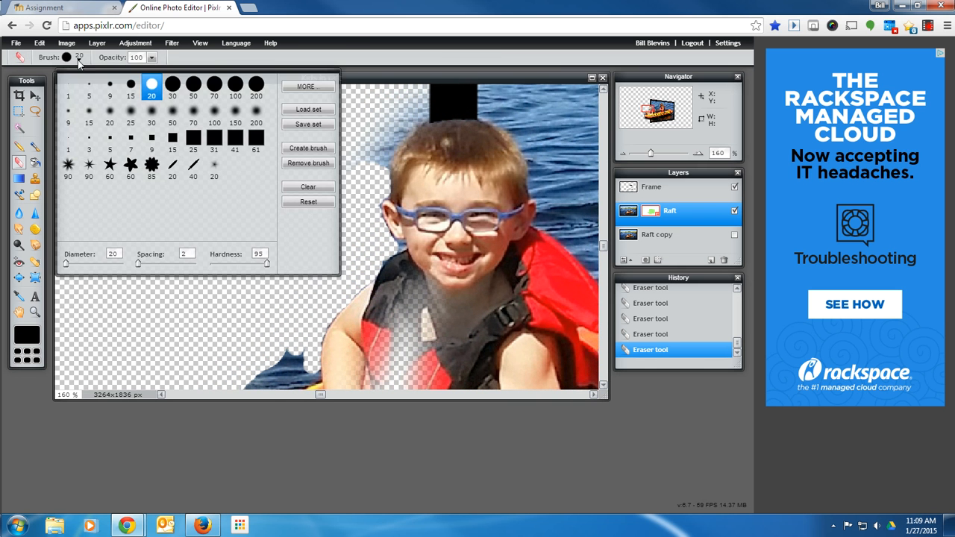
click(130, 112)
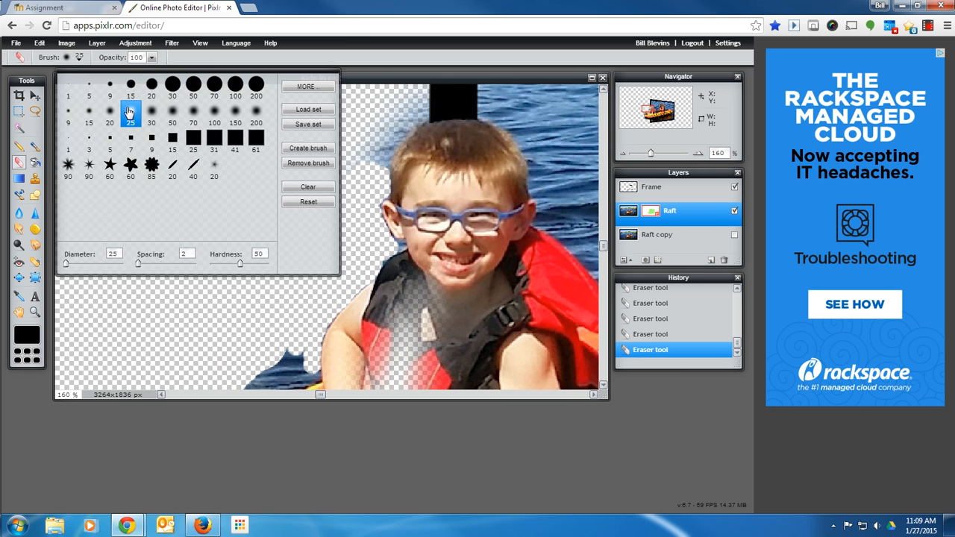
click(365, 131)
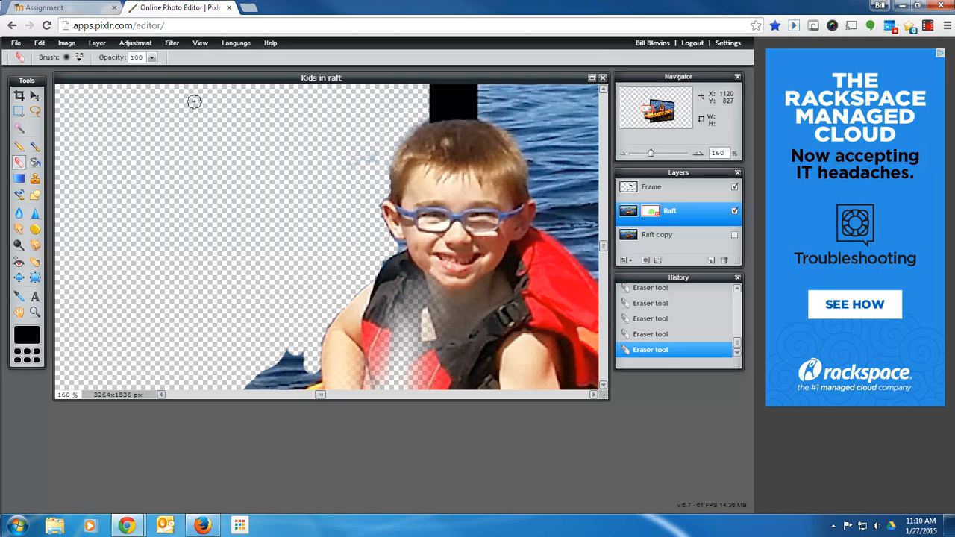
click(78, 63)
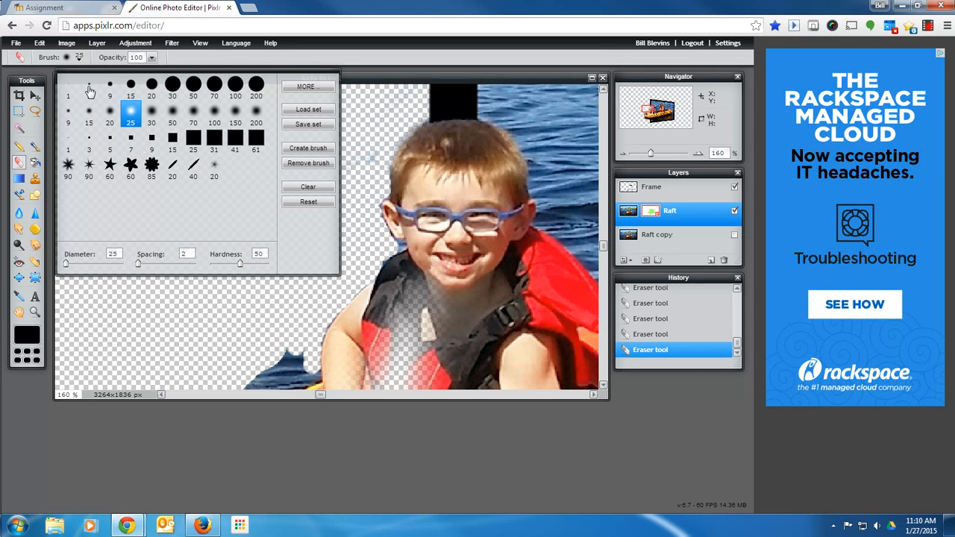
click(68, 116)
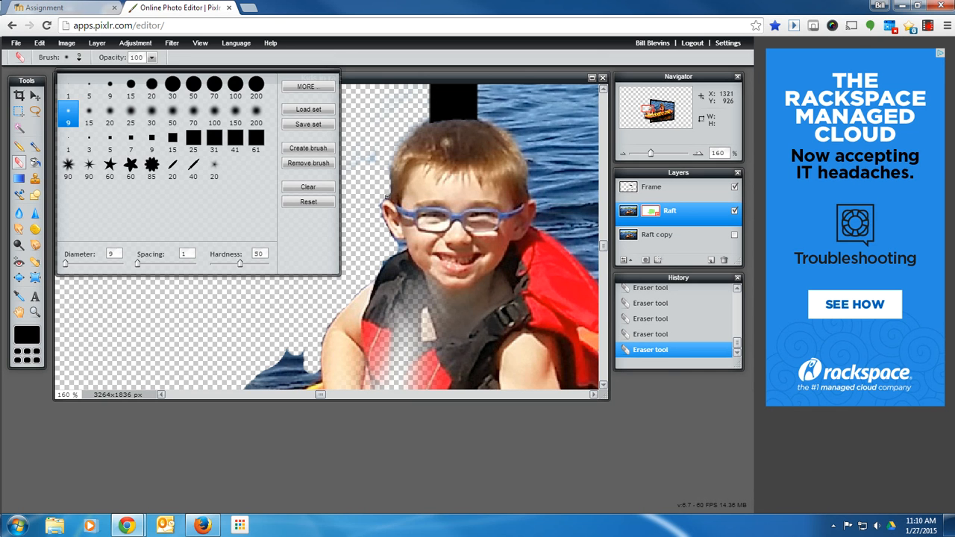
click(387, 197)
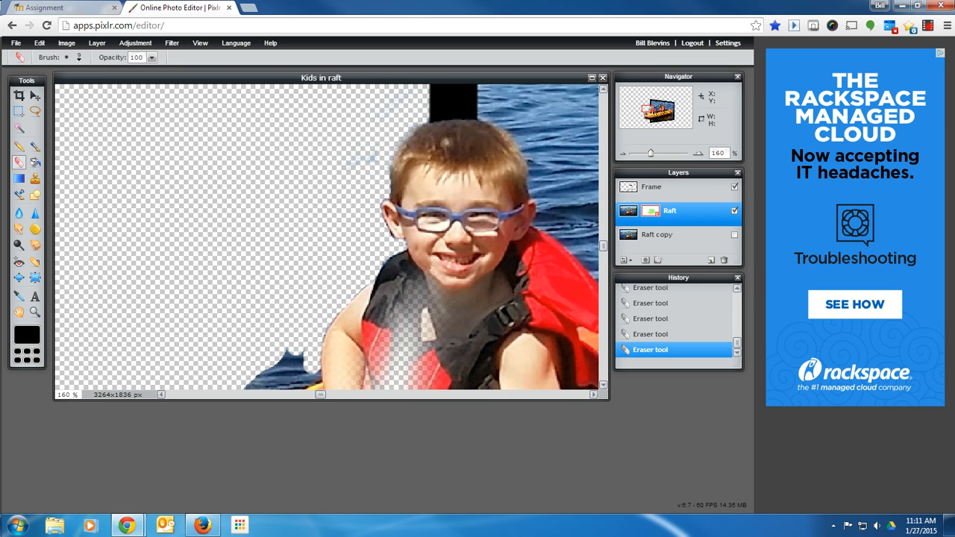
With the 200 soft brush, paint the Raft mask to restore the boy's faded chest and arms.
click(35, 147)
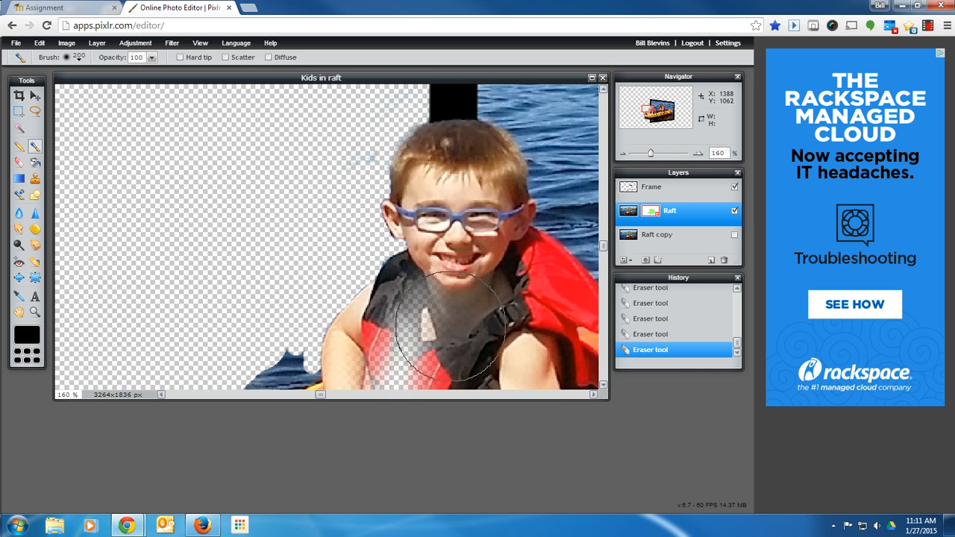
mouse_move(470, 298)
mouse_down()
mouse_move(416, 331)
mouse_move(496, 324)
mouse_up()
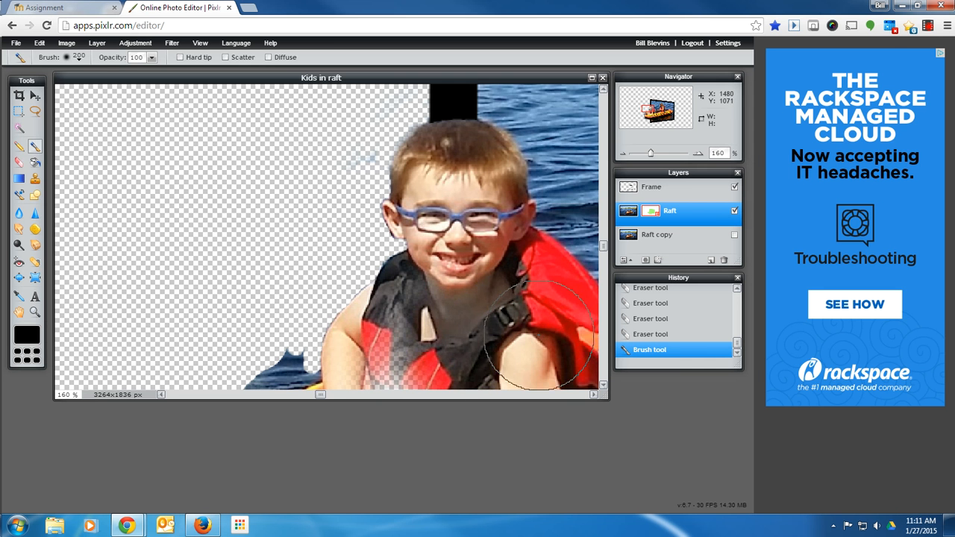
scroll(535, 333, up, 1)
scroll(535, 333, down, 1)
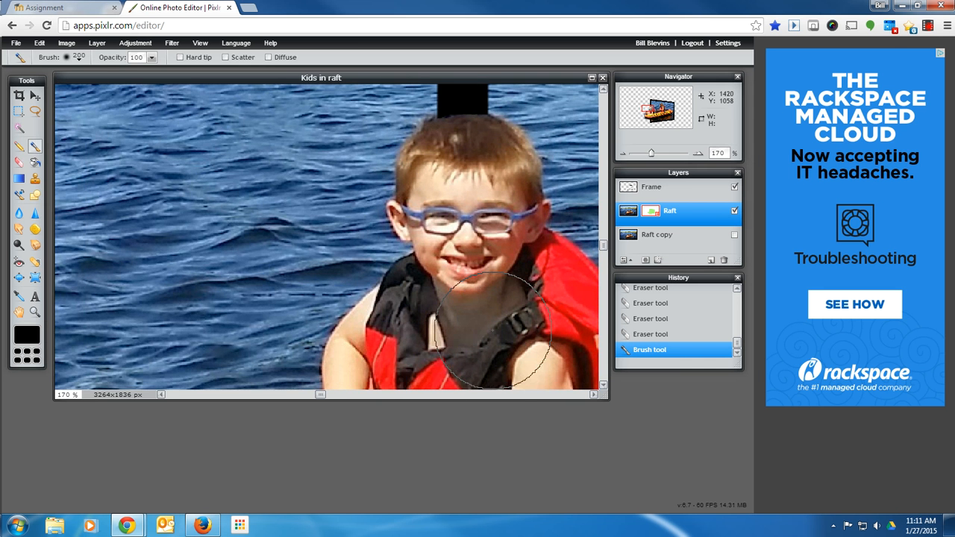
scroll(493, 329, down, 1)
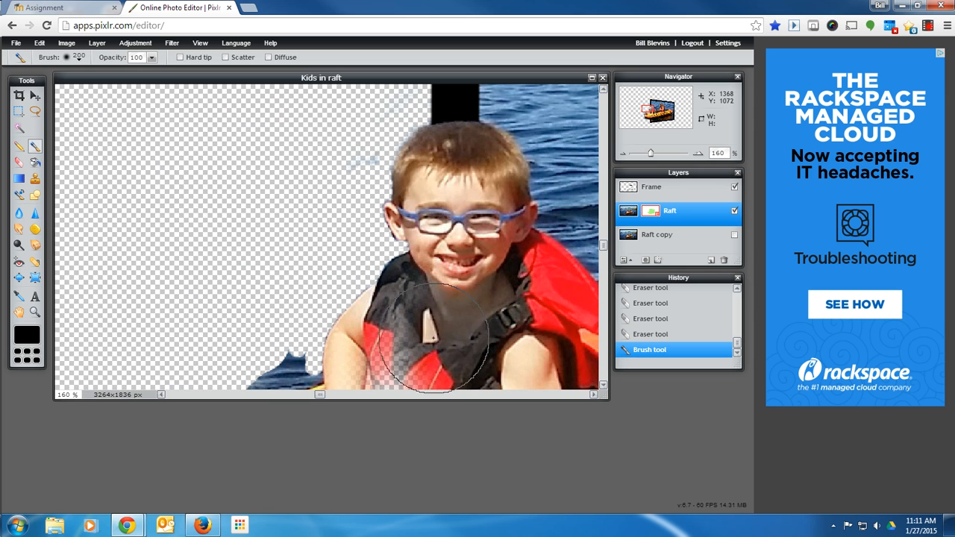
mouse_move(433, 350)
mouse_down()
mouse_move(430, 356)
mouse_move(442, 351)
mouse_move(403, 368)
mouse_up()
key(space)
drag(501, 314, 490, 205)
drag(392, 288, 398, 349)
key(space)
mouse_move(378, 379)
mouse_down()
mouse_move(408, 285)
mouse_move(386, 300)
mouse_move(373, 270)
mouse_move(432, 279)
mouse_move(441, 332)
mouse_move(452, 314)
mouse_move(448, 259)
mouse_up()
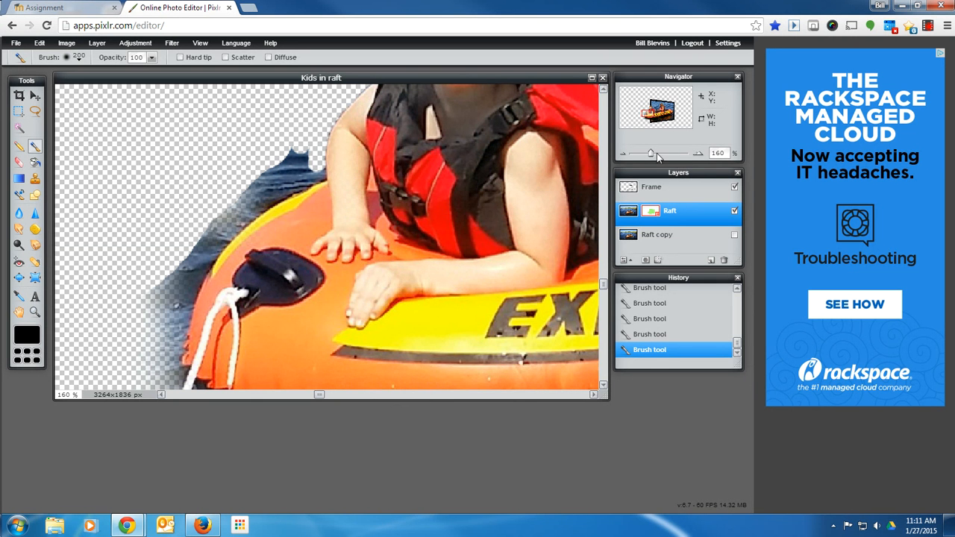
Zoom out and pan to review the whole raft against the frame.
drag(651, 153, 639, 156)
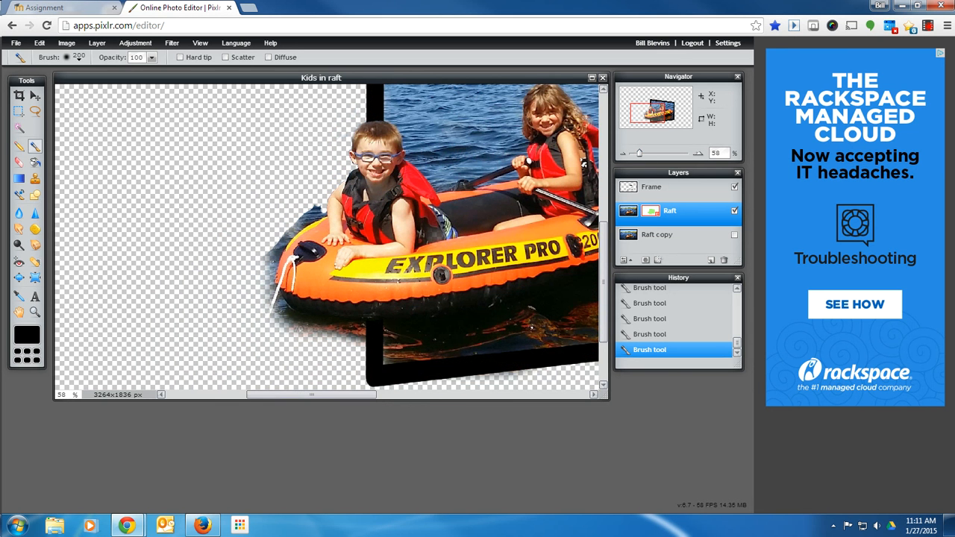
key(h)
drag(493, 256, 377, 249)
key(b)
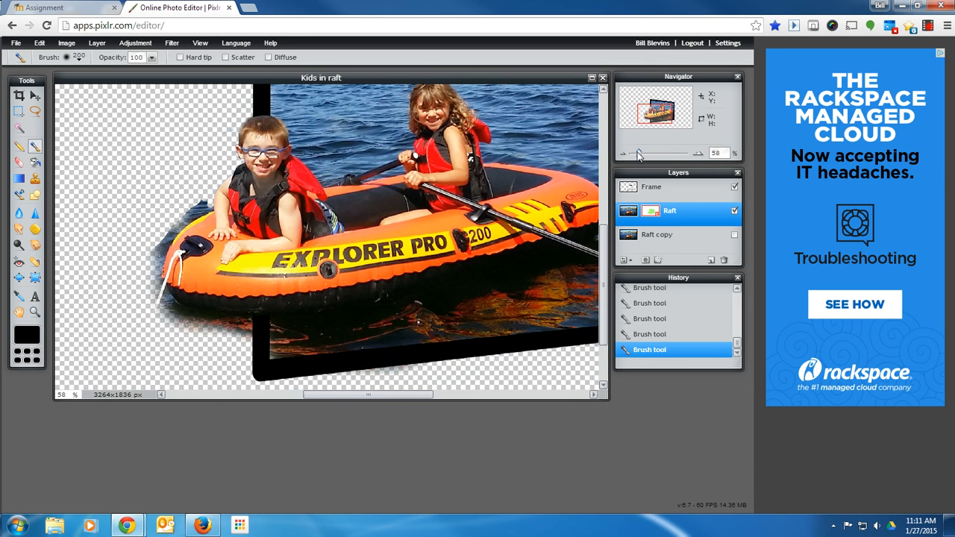
drag(639, 156, 636, 155)
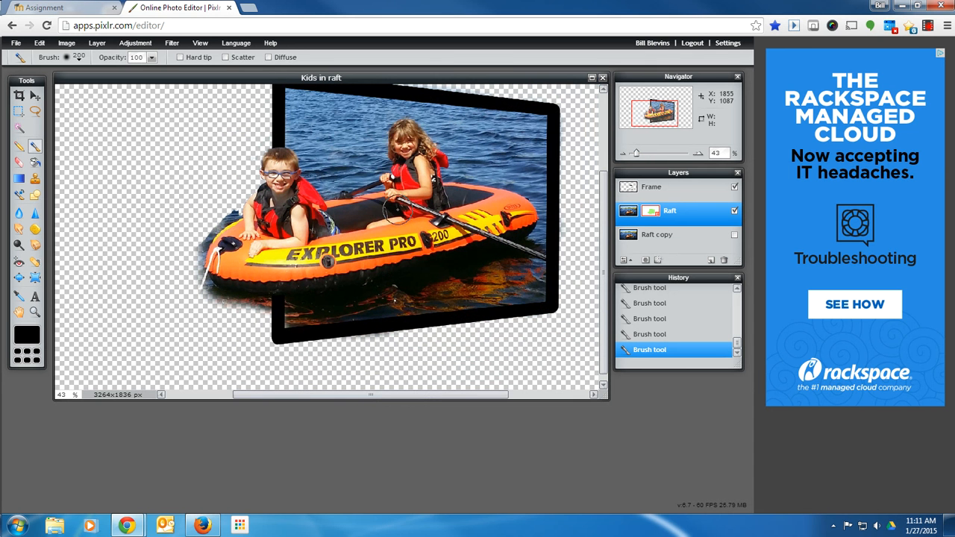
key(h)
drag(406, 195, 403, 221)
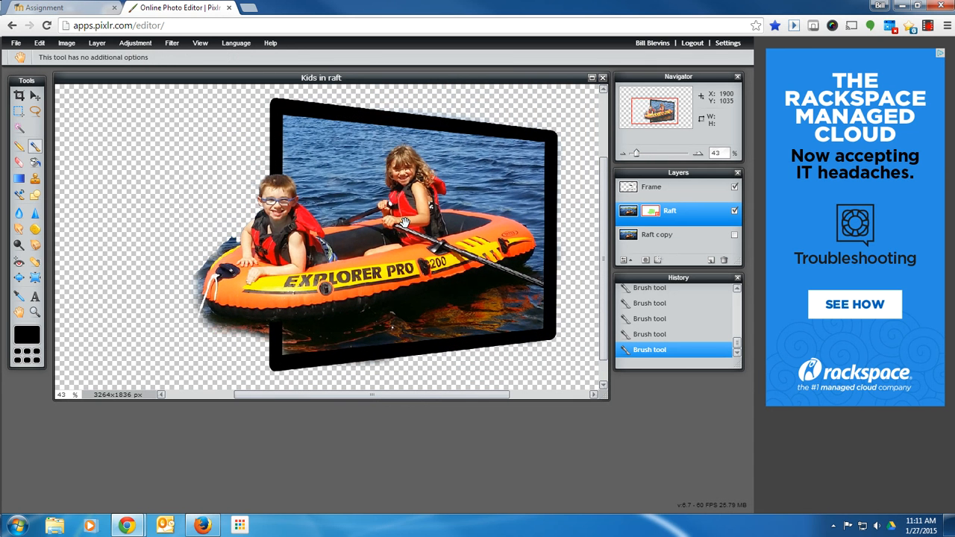
key(b)
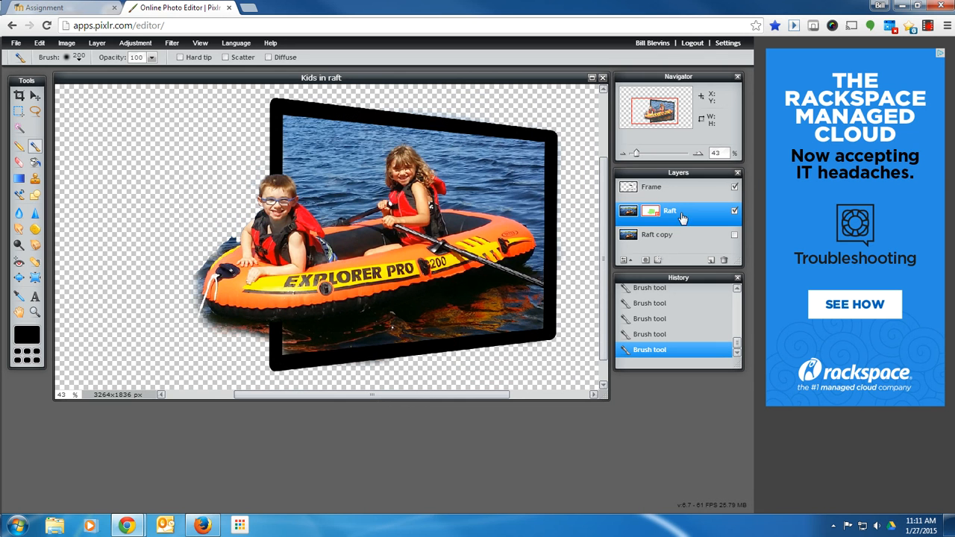
Add a new layer above Frame, name it Gradient, and pick the Gradient tool.
key(ctrl+shift+n)
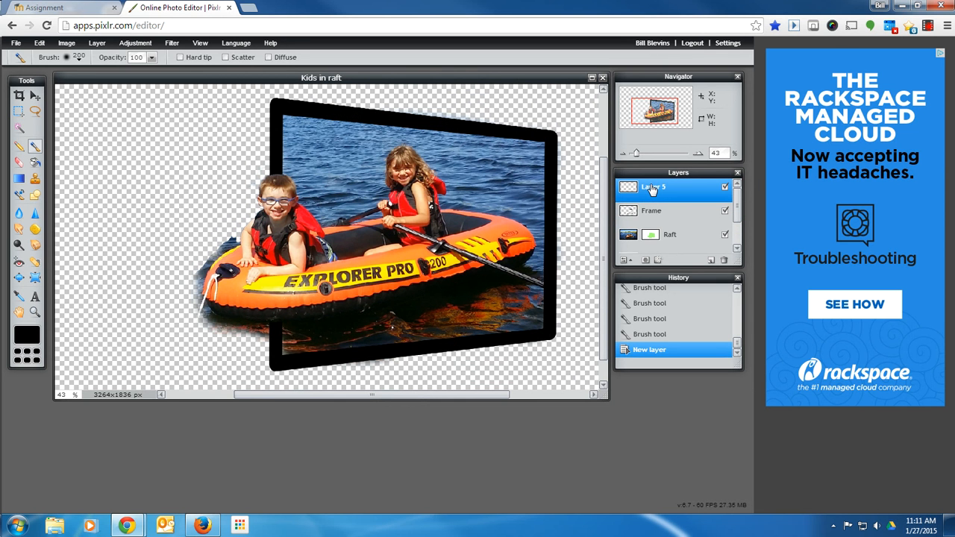
double_click(653, 188)
text(Gradient)
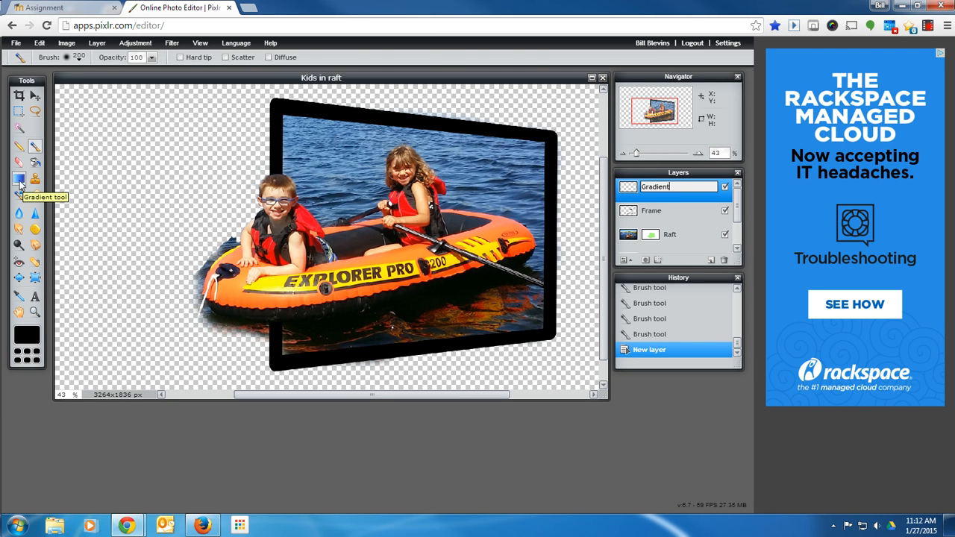
click(19, 179)
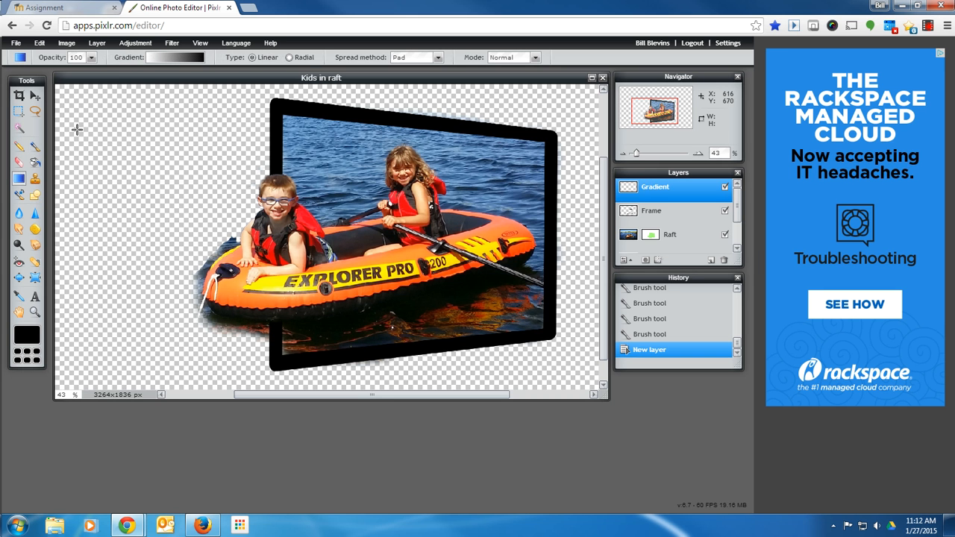
Fill the Gradient layer with a white-to-black linear gradient and move the layer to the bottom of the stack.
drag(75, 201, 590, 207)
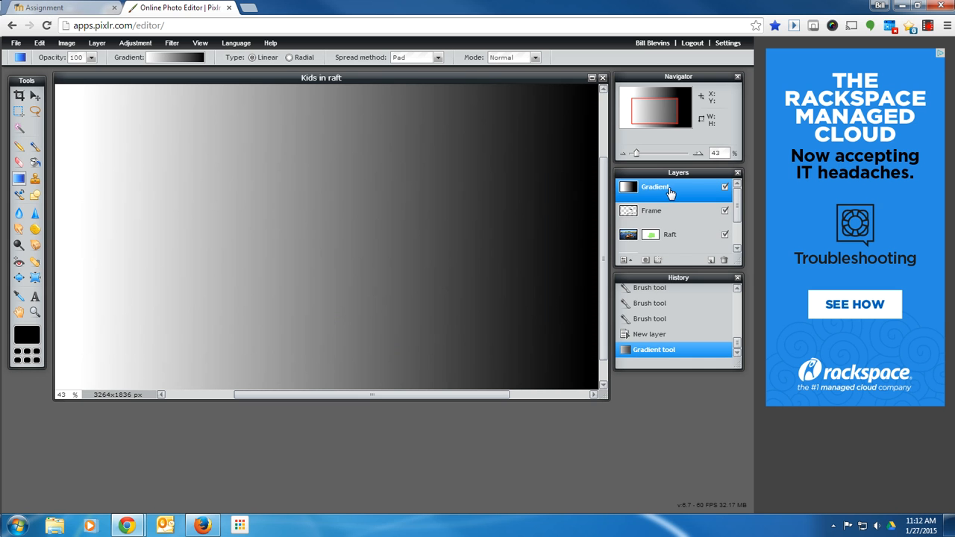
drag(669, 192, 673, 248)
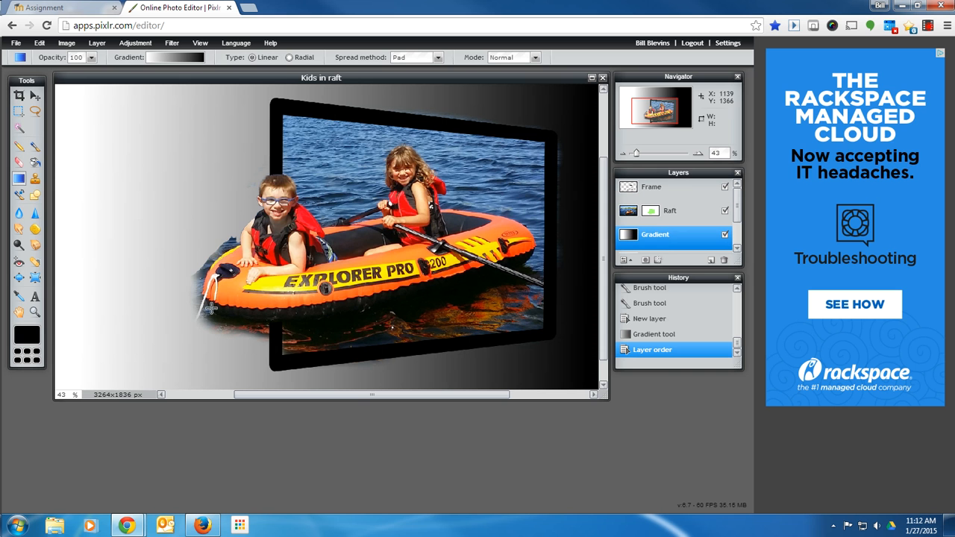
Choose the white-to-red gradient preset and draw linear gradients across the canvas in both directions.
click(156, 59)
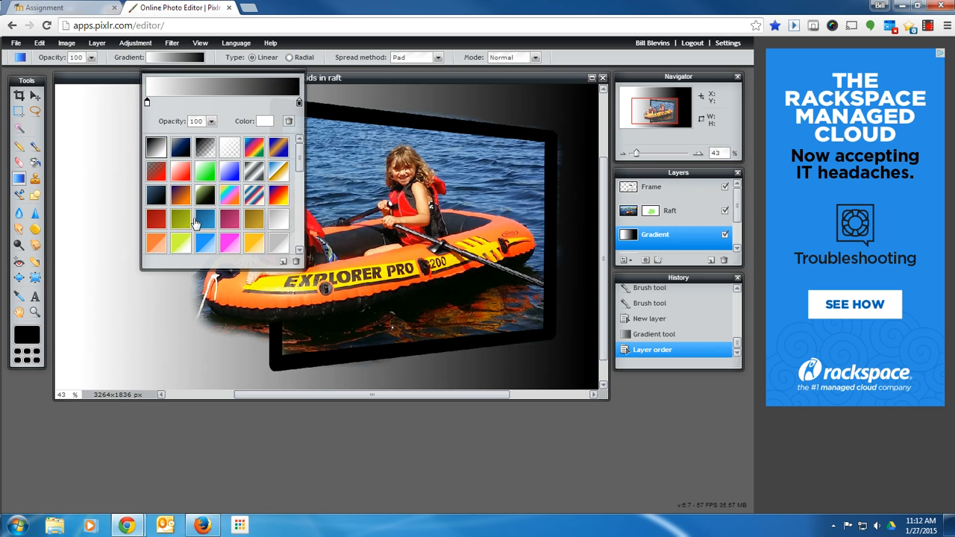
click(177, 174)
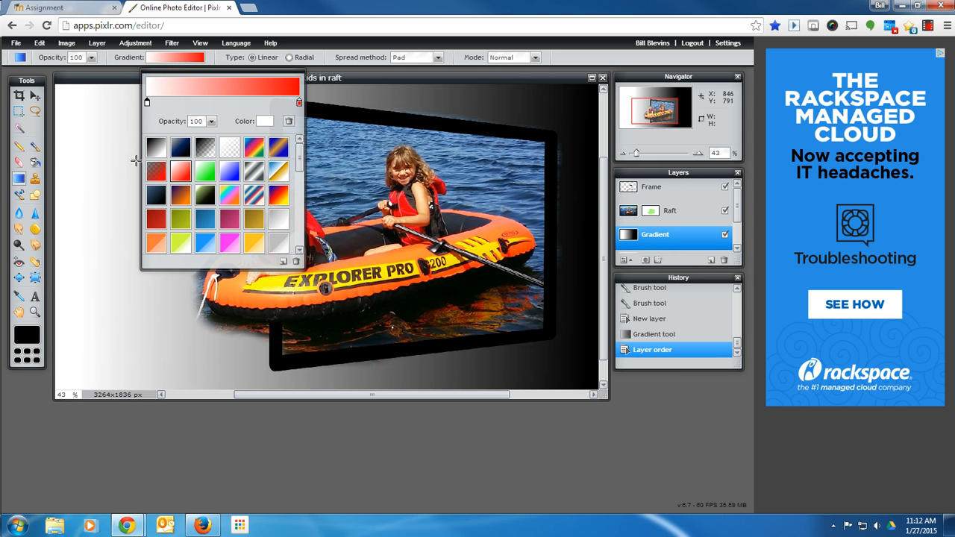
click(85, 151)
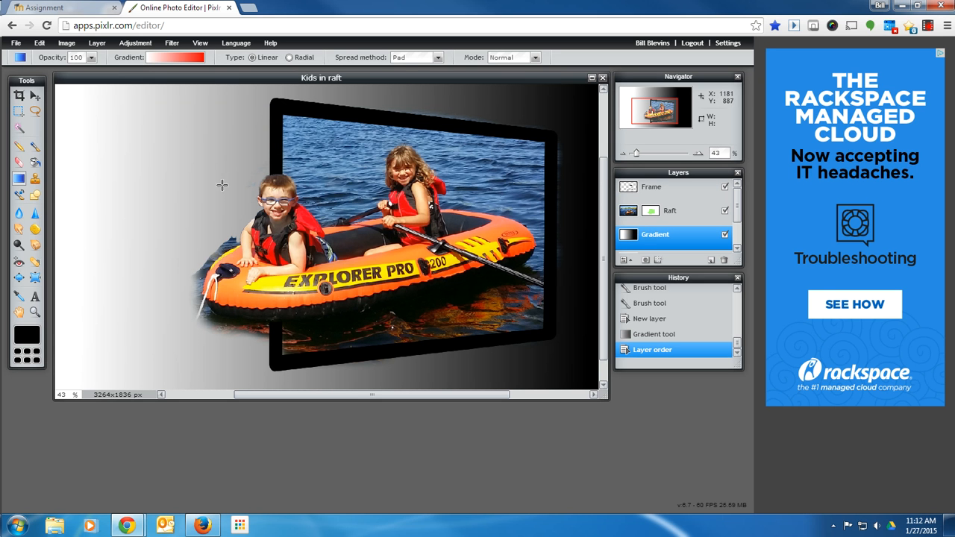
drag(69, 162, 565, 236)
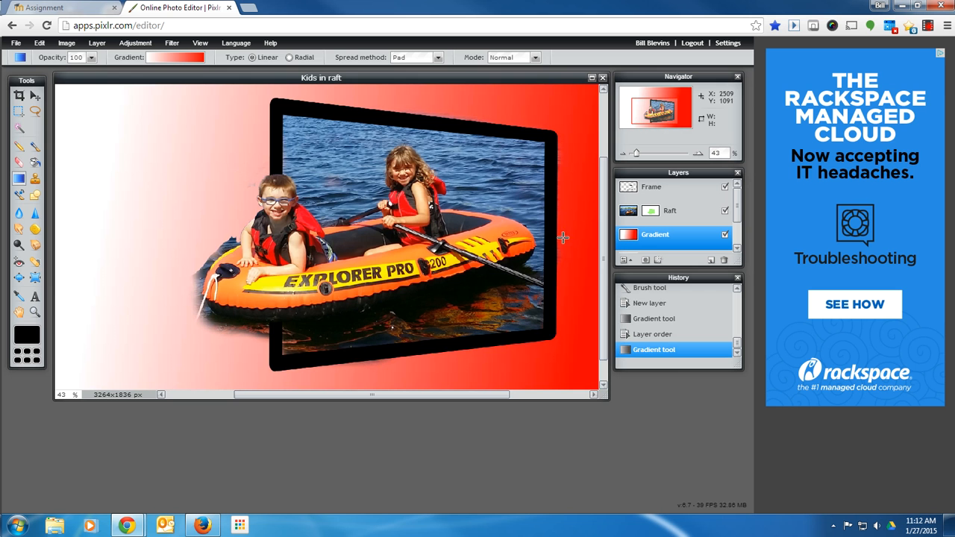
drag(595, 101, 88, 300)
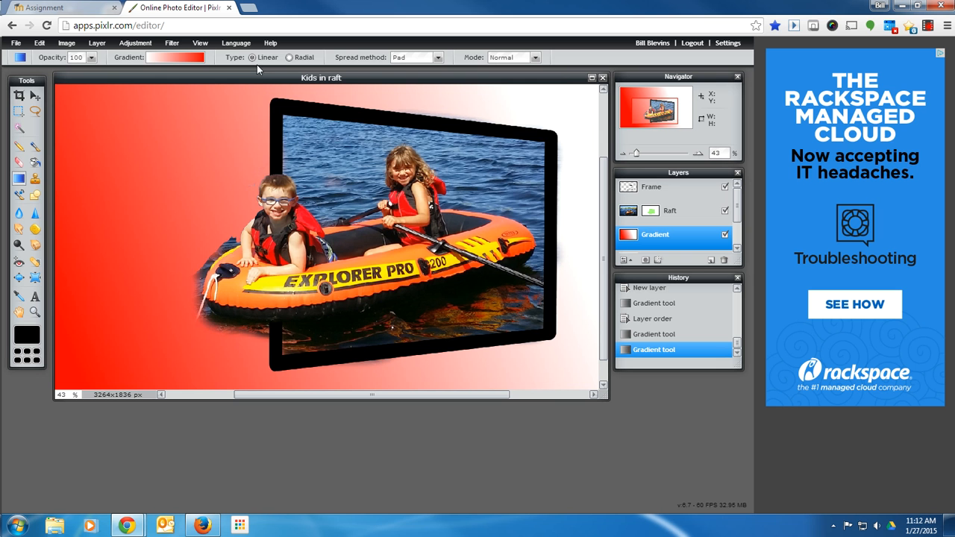
Switch the gradient type to Radial and try several radial fills from different points on the canvas.
click(289, 58)
drag(153, 170, 258, 235)
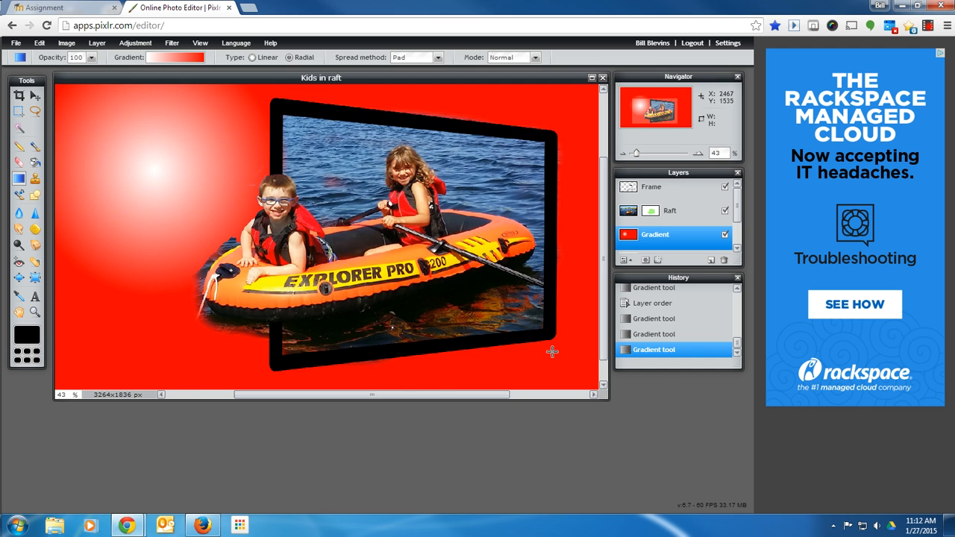
drag(553, 350, 336, 213)
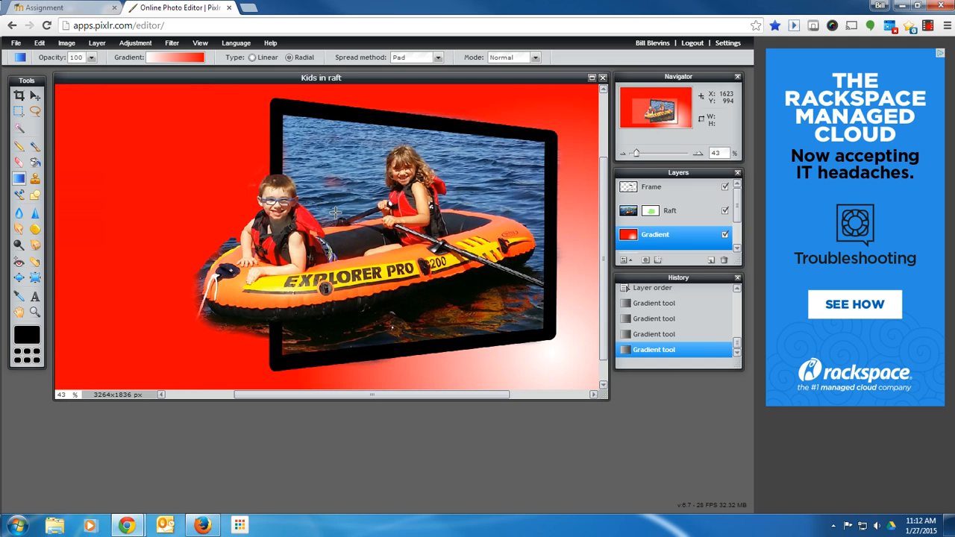
drag(162, 181, 198, 182)
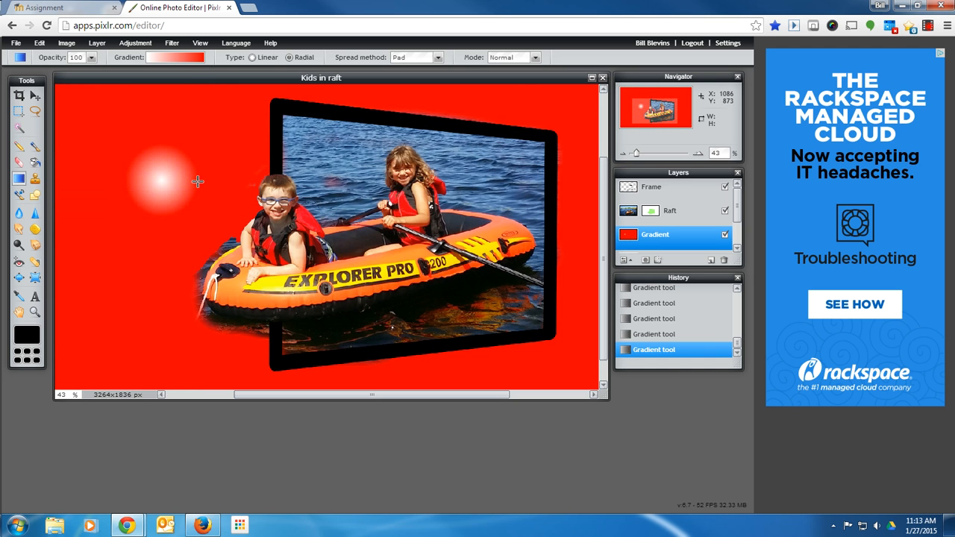
drag(124, 142, 351, 221)
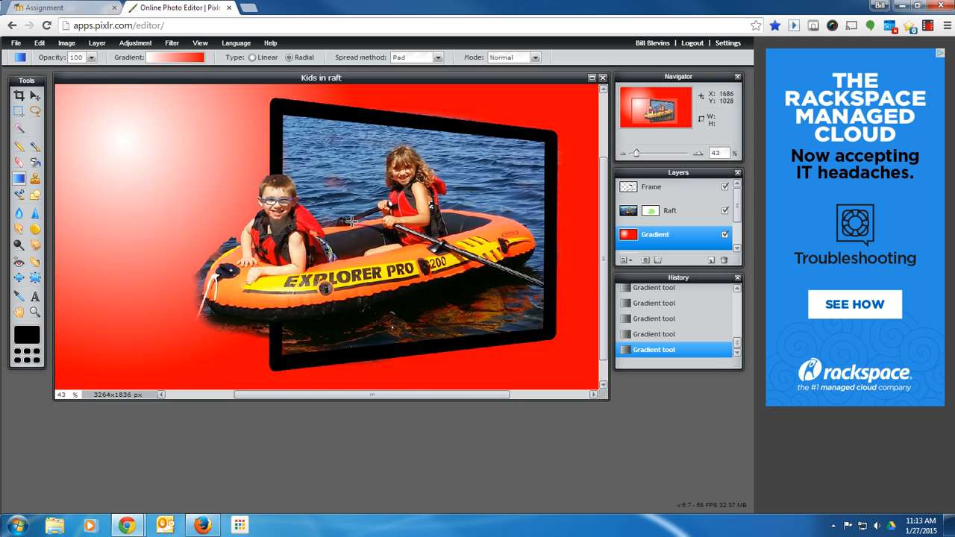
Switch back to a linear gradient and set the gradient's left color stop to yellow ffff00.
click(269, 58)
click(172, 62)
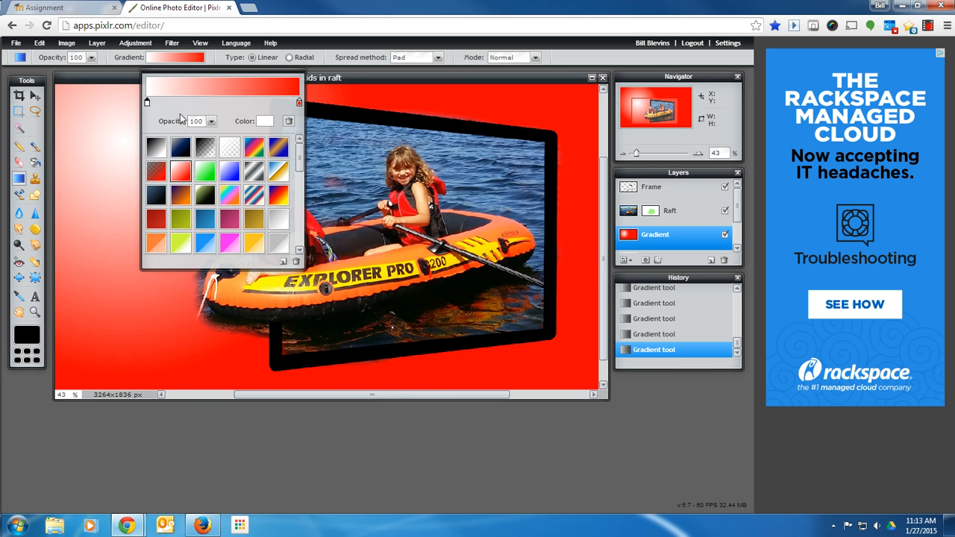
click(263, 125)
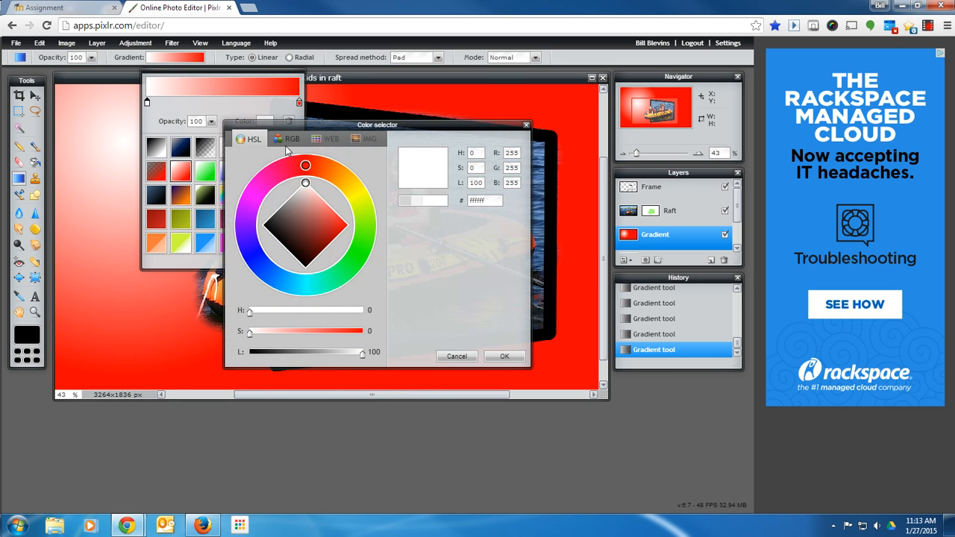
click(351, 185)
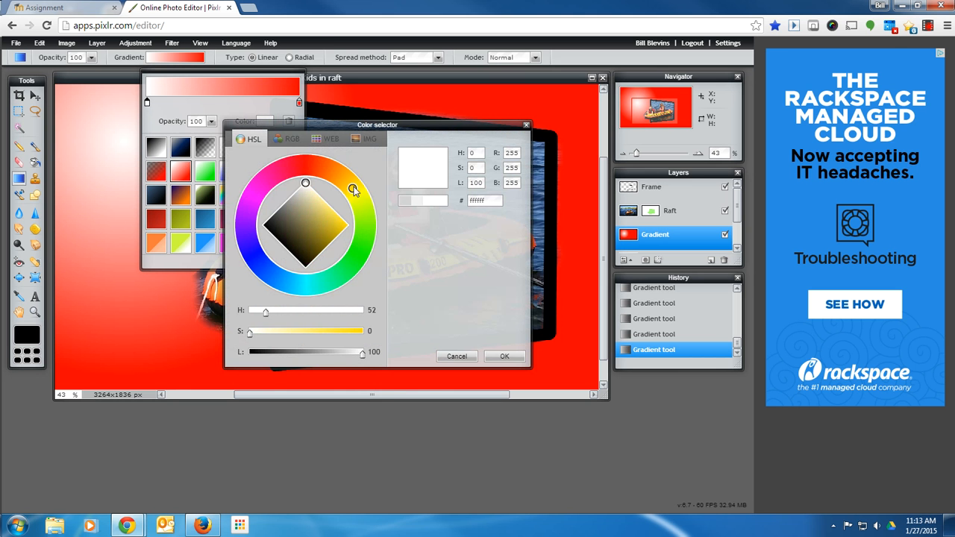
click(502, 356)
click(265, 122)
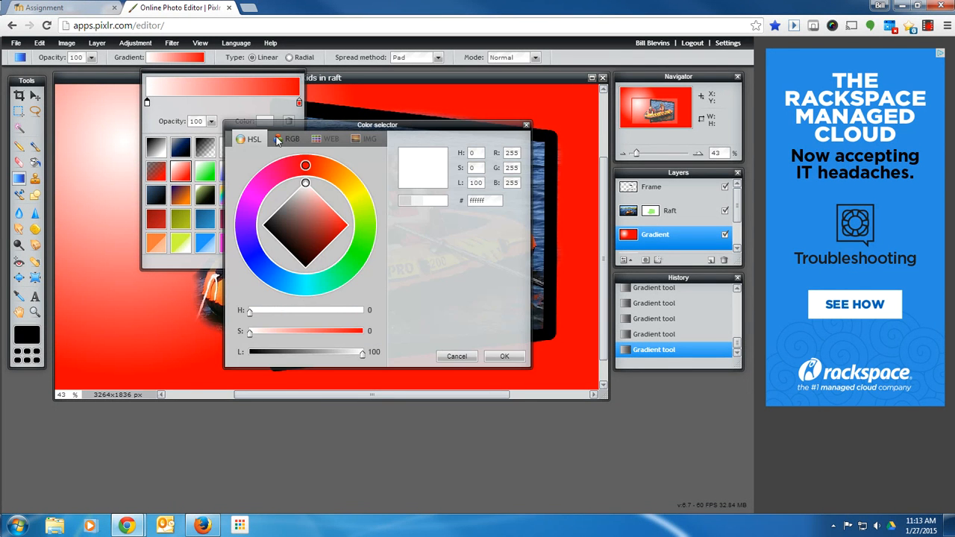
click(326, 140)
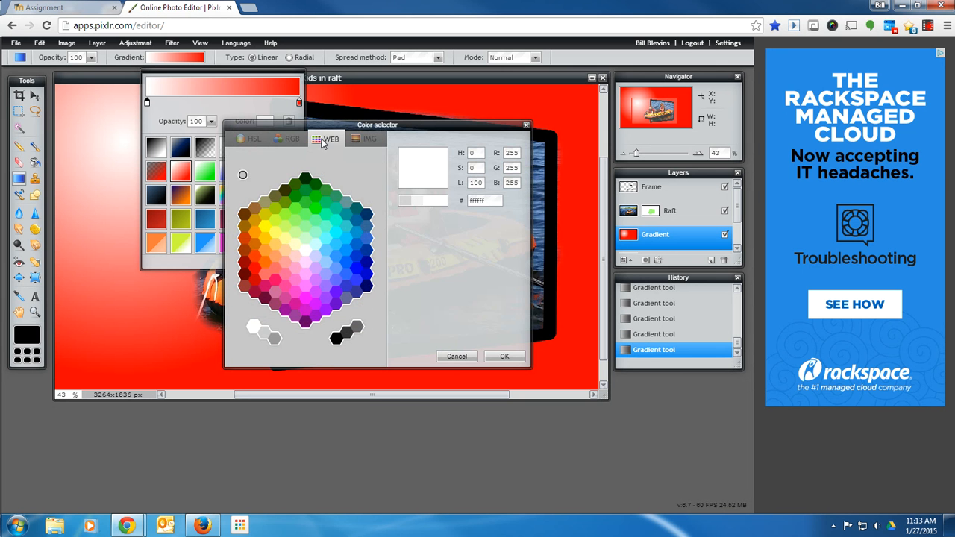
click(267, 229)
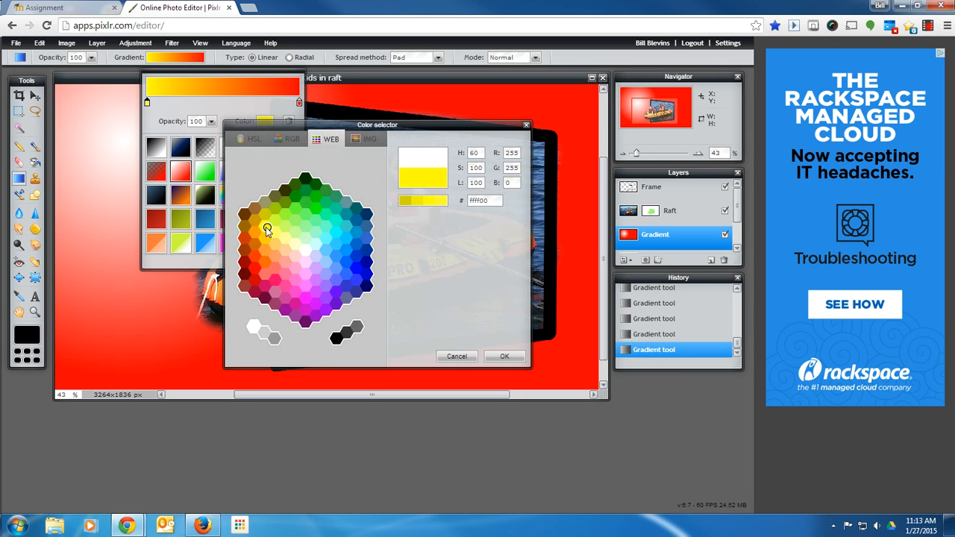
click(498, 356)
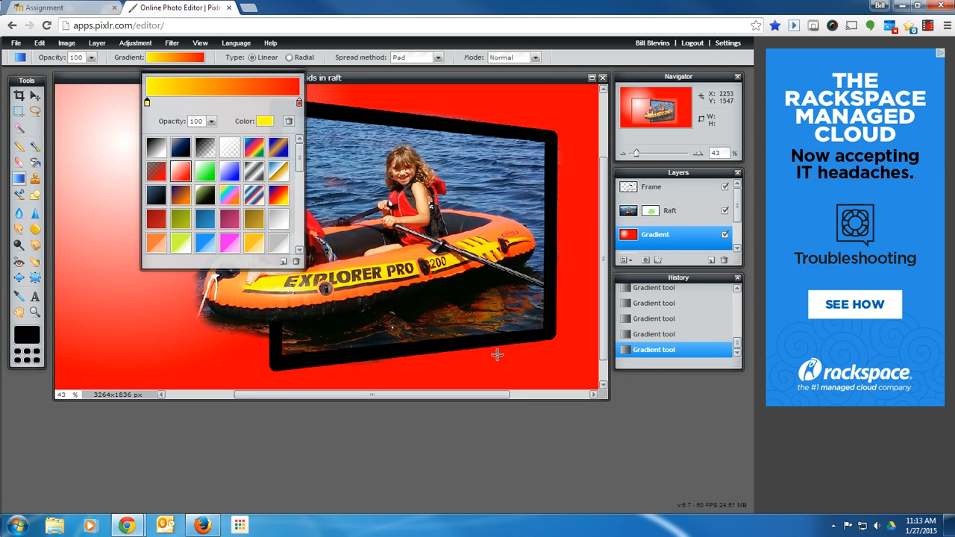
Set the gradient's right color stop to orange ff6600.
click(299, 103)
click(268, 123)
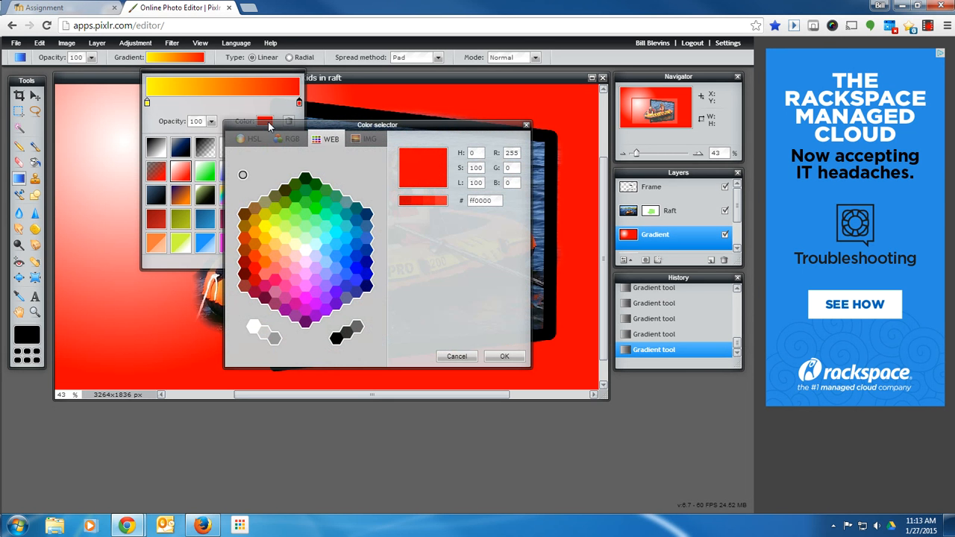
click(256, 256)
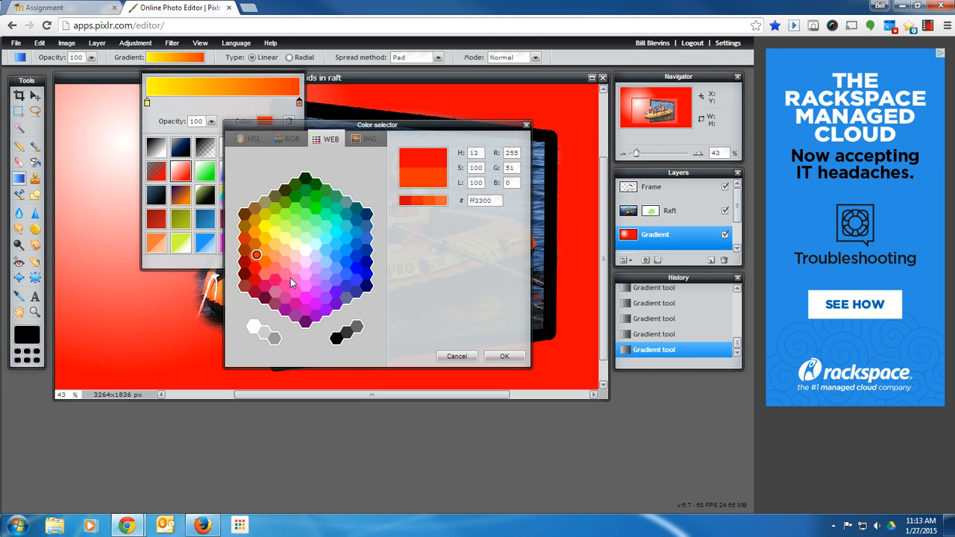
click(269, 266)
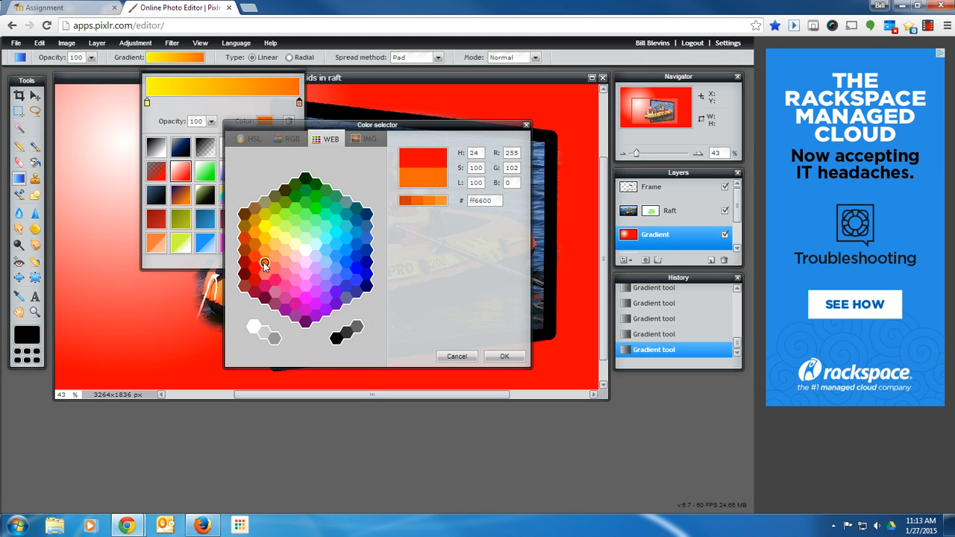
click(496, 357)
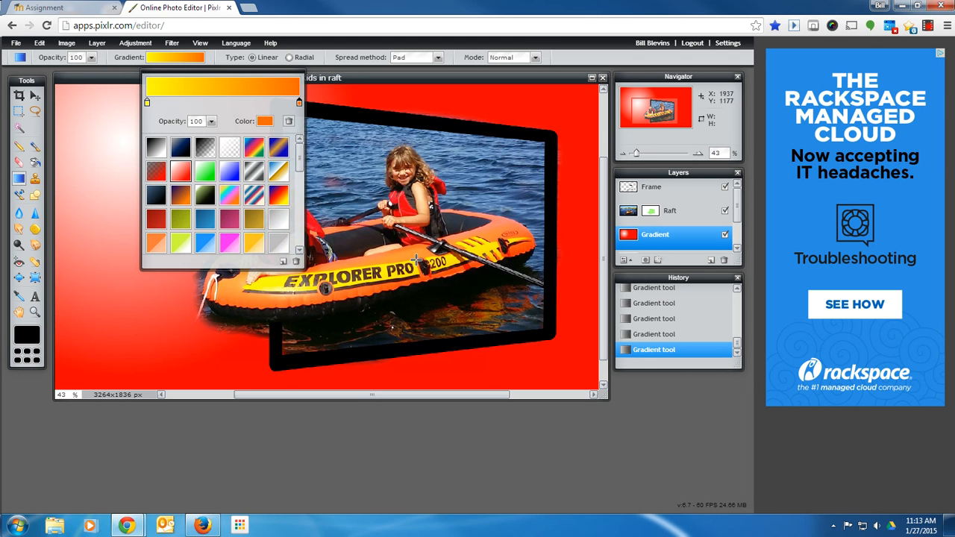
Fill the Gradient layer with the linear gradient running from orange at the upper right to yellow at the lower left.
click(109, 132)
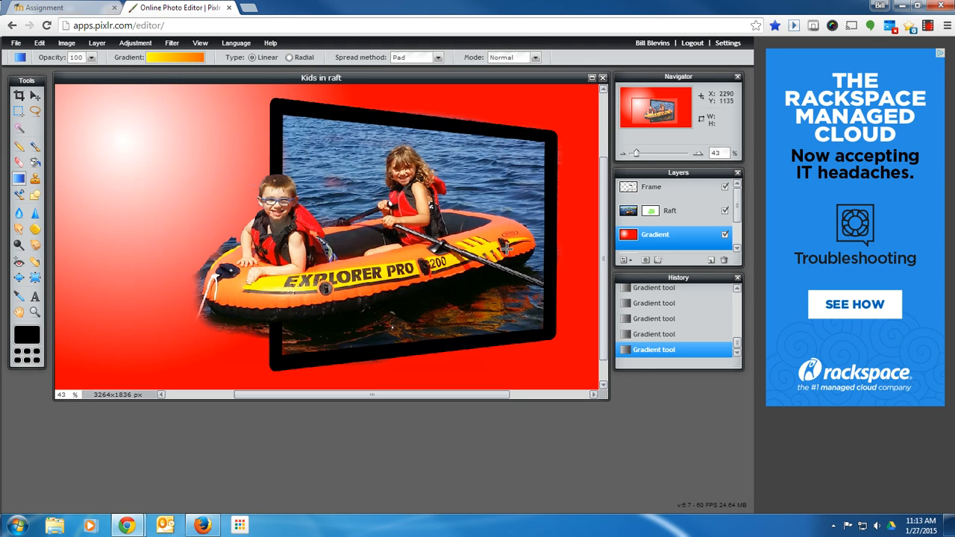
drag(91, 160, 573, 265)
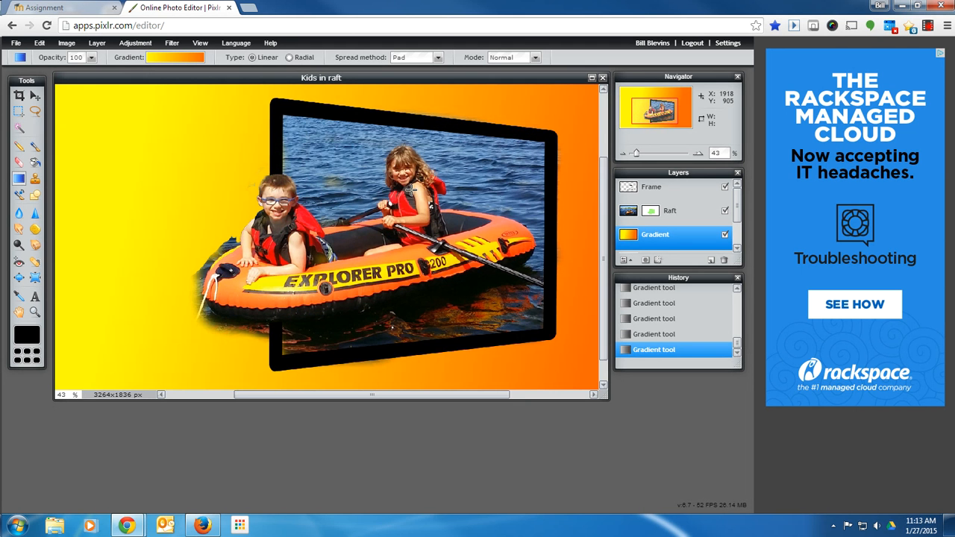
drag(565, 116, 99, 259)
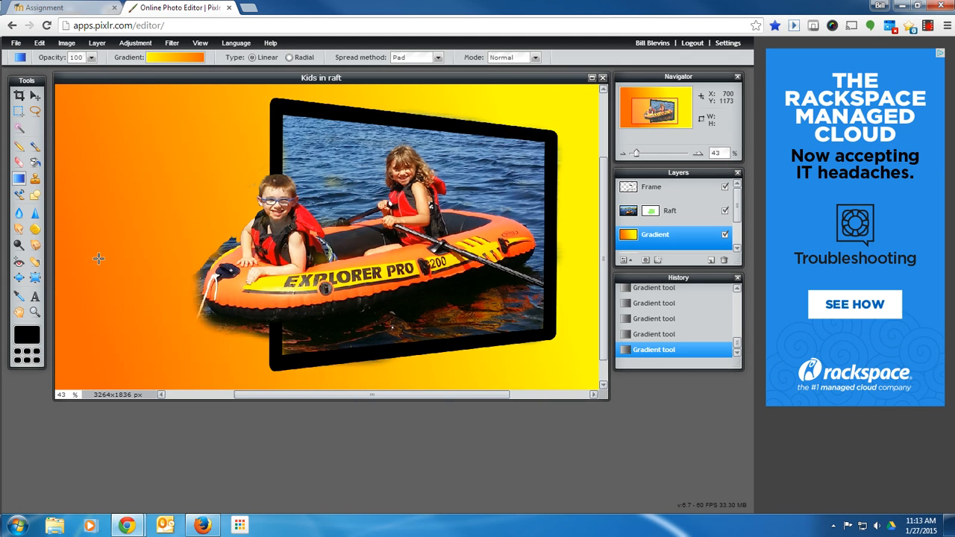